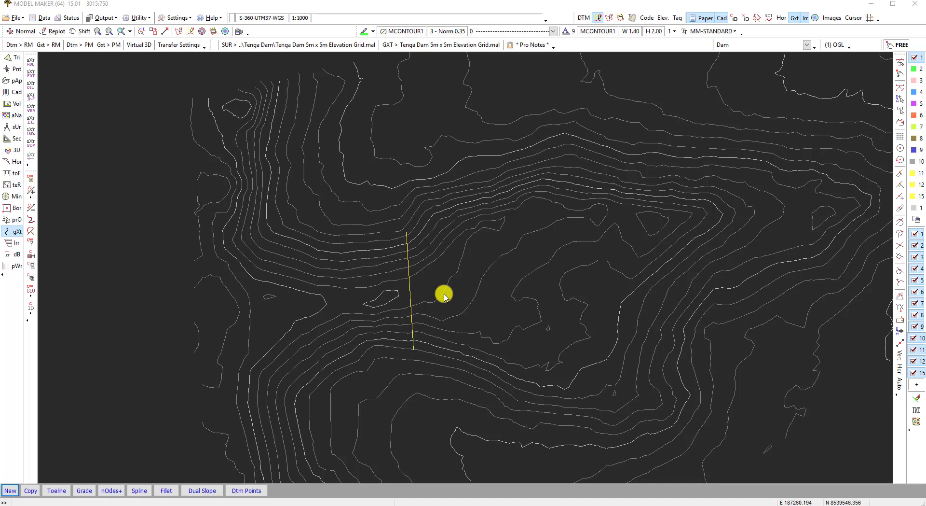
Open the Quick dam calculations from the Utility commands and show the Parameters tab
left_click(16, 233)
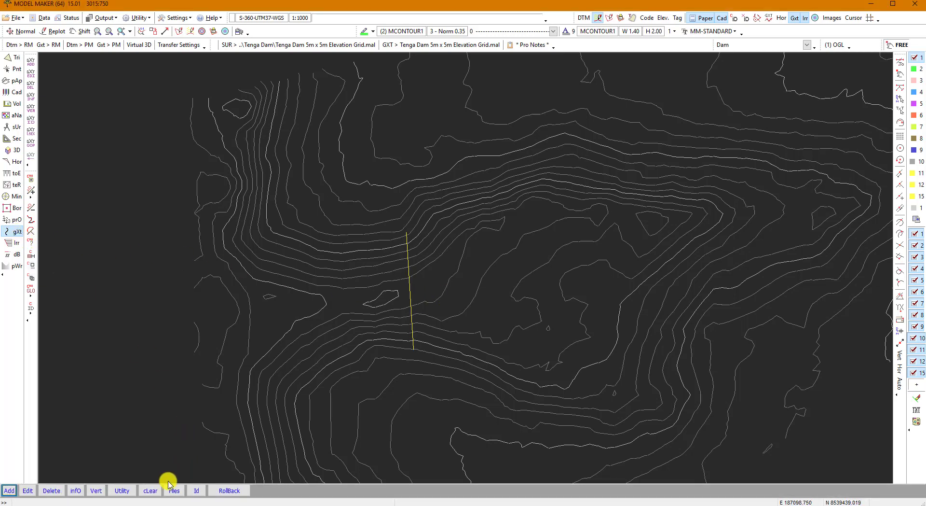
left_click(124, 490)
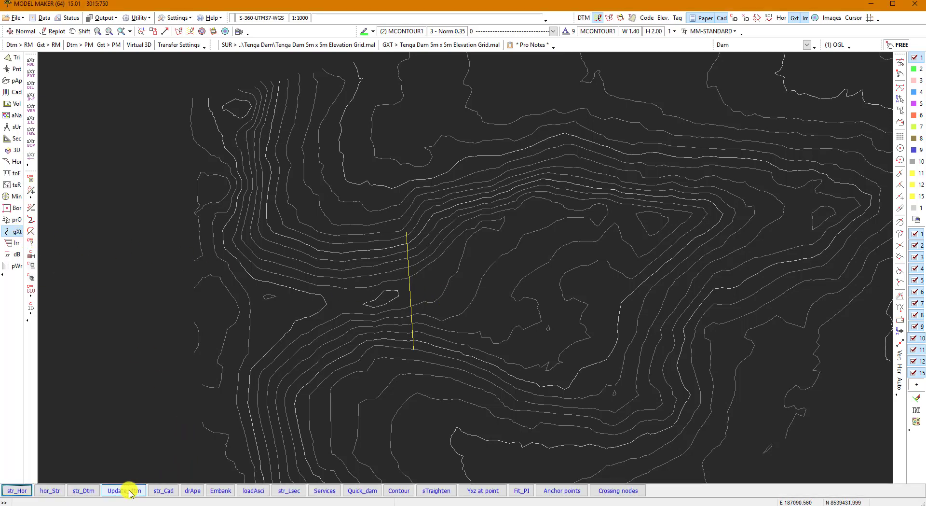
left_click(372, 492)
left_click(418, 177)
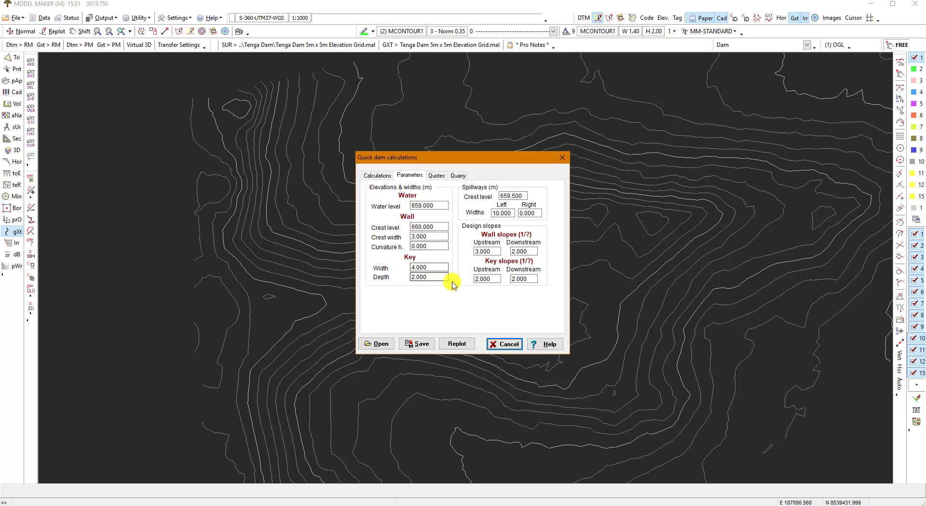
Change the upstream and downstream key slopes from 2.000 to 1
left_click(485, 279)
type("1")
key("Tab")
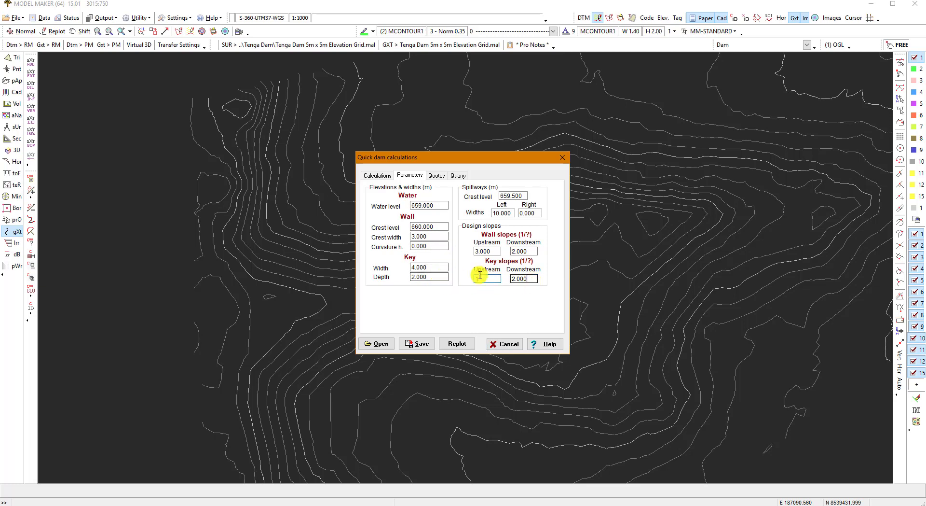
type("1")
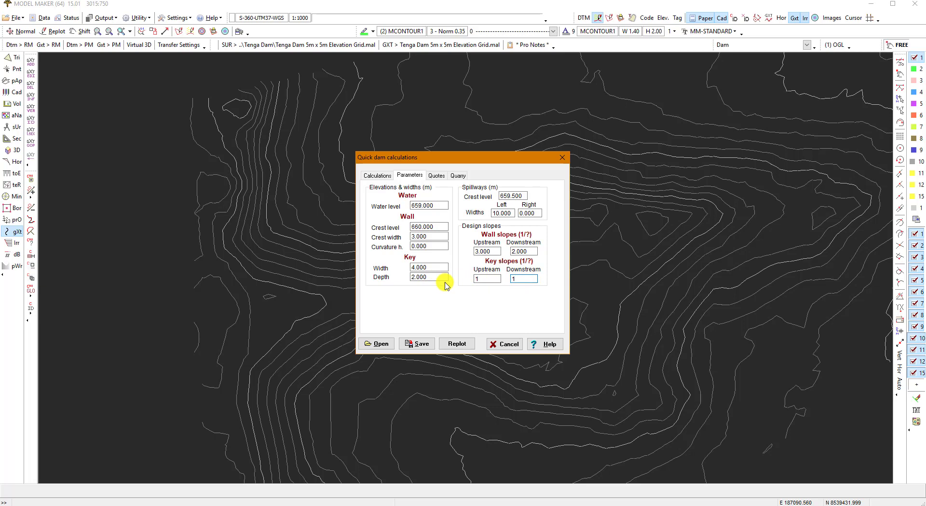
Calculate the dam wall volume using the yellow line as centre string
left_click(377, 175)
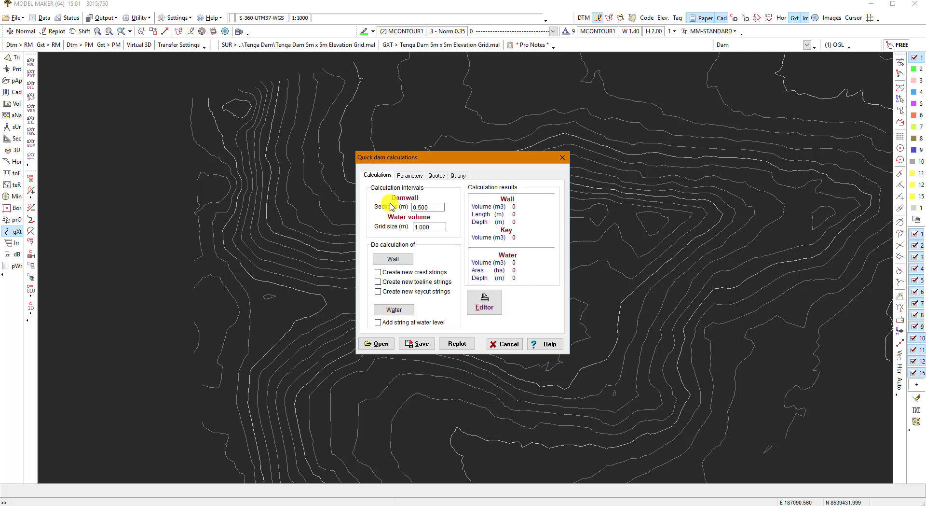
left_click(394, 260)
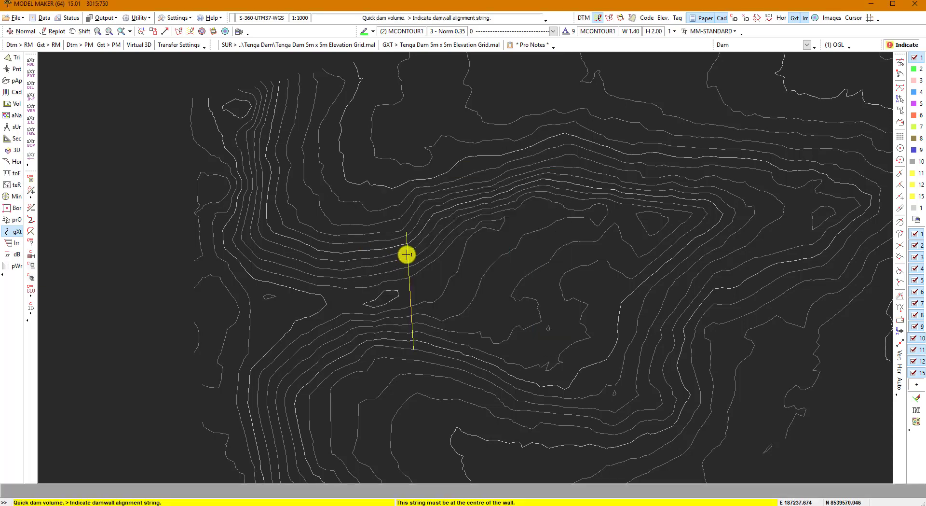
left_click(407, 255)
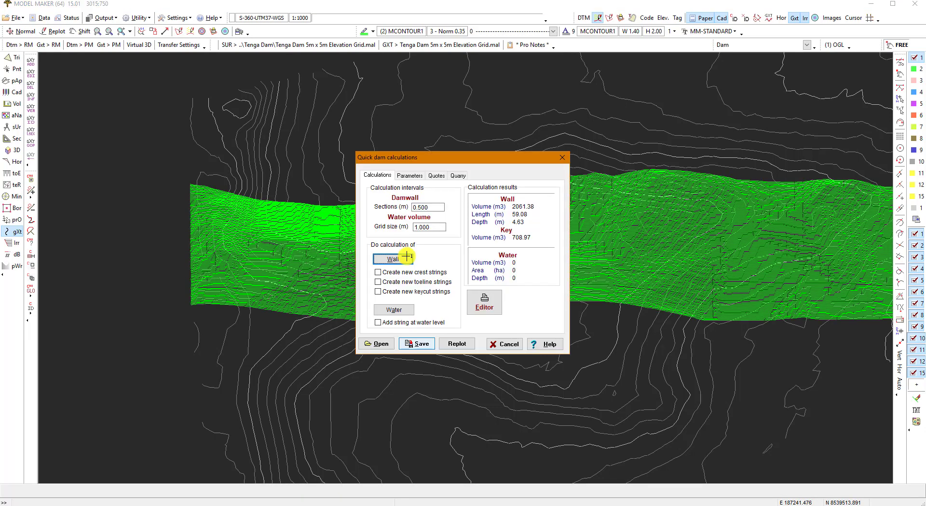
Trace an irregular reservoir area to get 16855.99 m3 of water over 1.16 ha
left_click(386, 310)
left_click(385, 212)
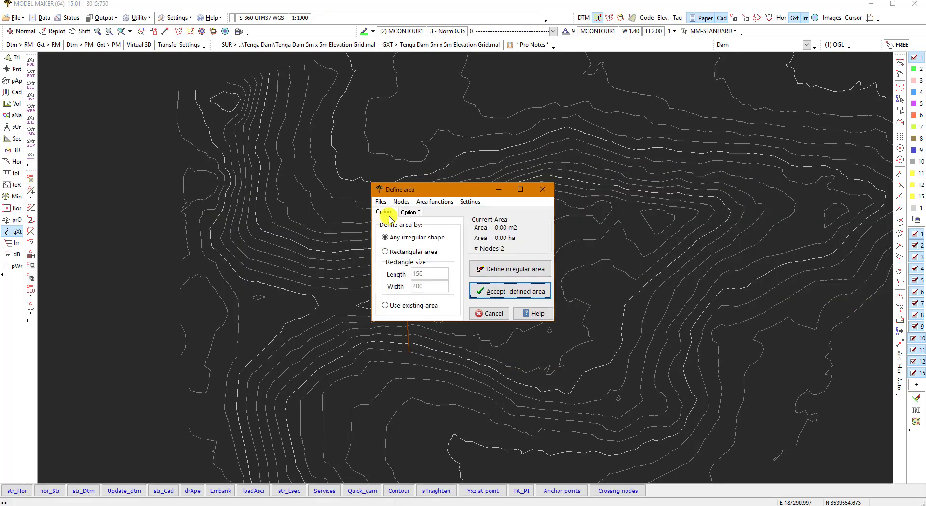
left_click(505, 270)
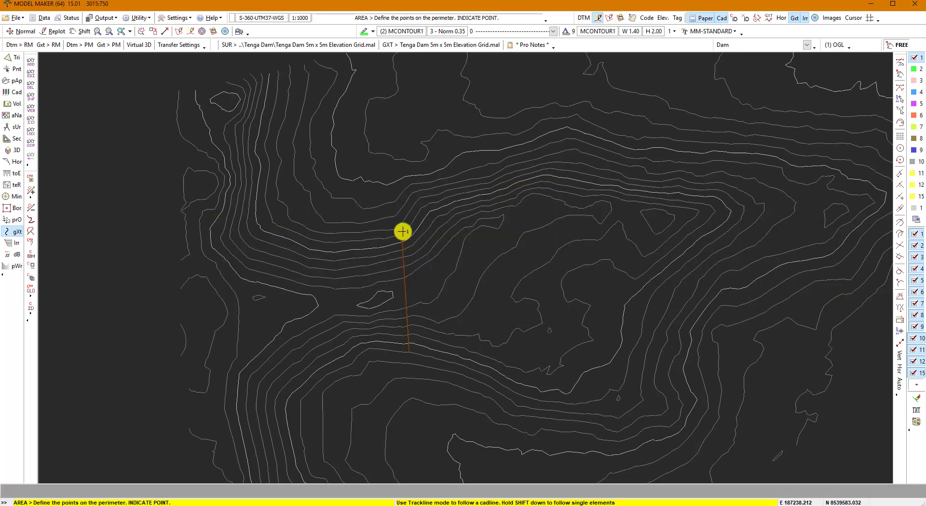
left_click(402, 230)
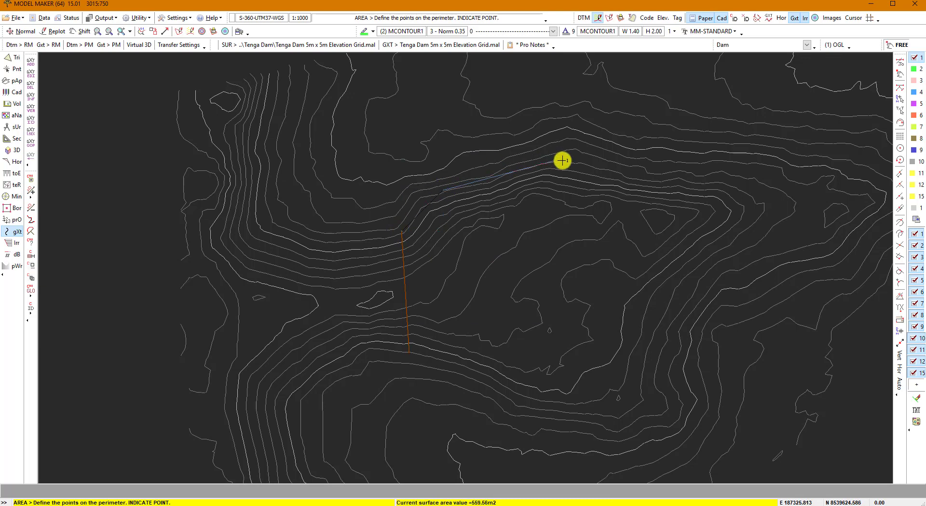
left_click(782, 193)
left_click(747, 313)
left_click(695, 400)
left_click(628, 426)
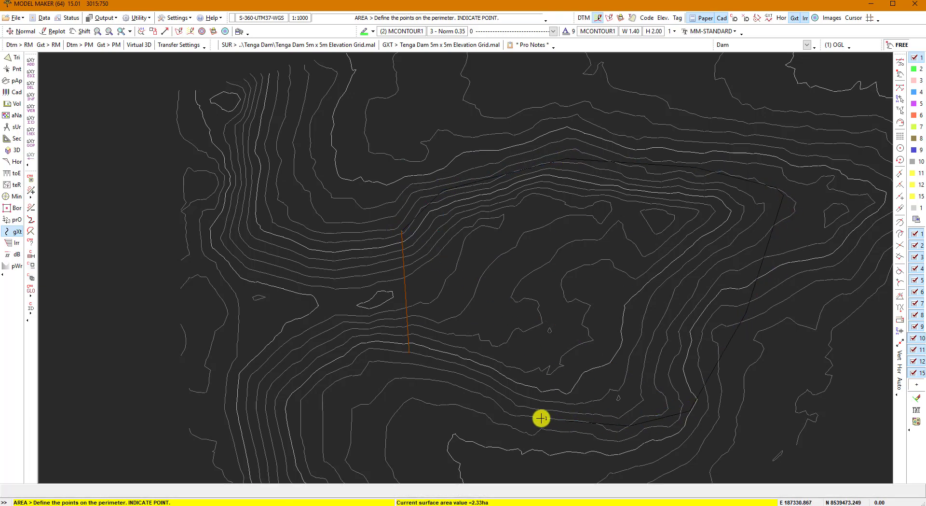
left_click(460, 405)
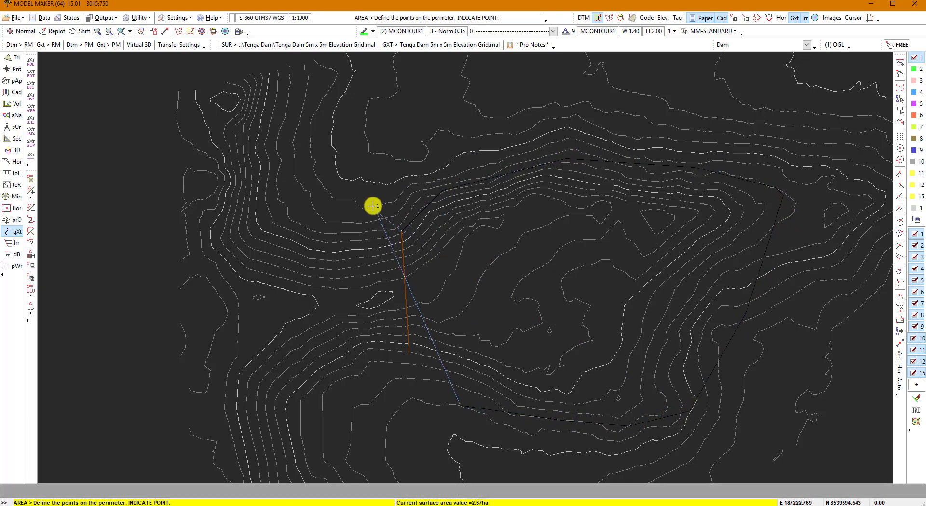
left_click(410, 355)
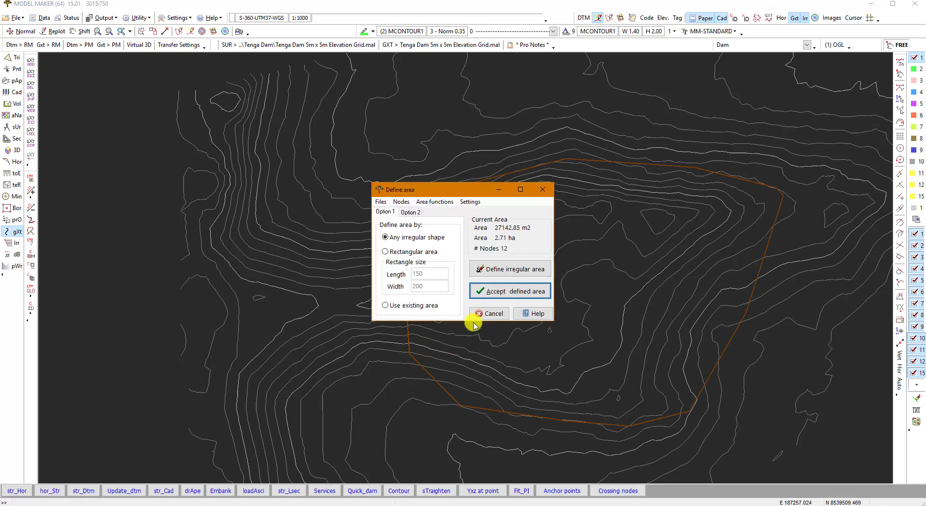
left_click(517, 290)
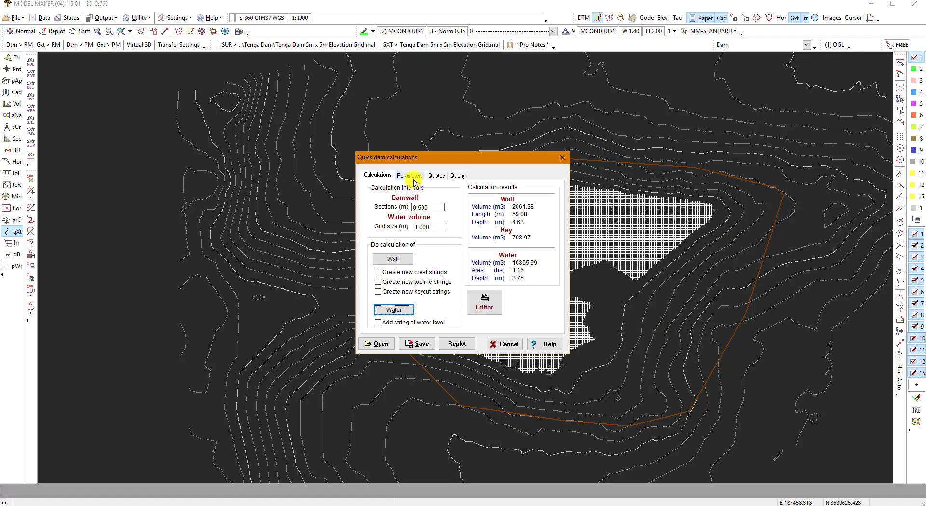
Print the priced dam quotation totalling R9696.23, then show the Quarry calculations
left_click(437, 175)
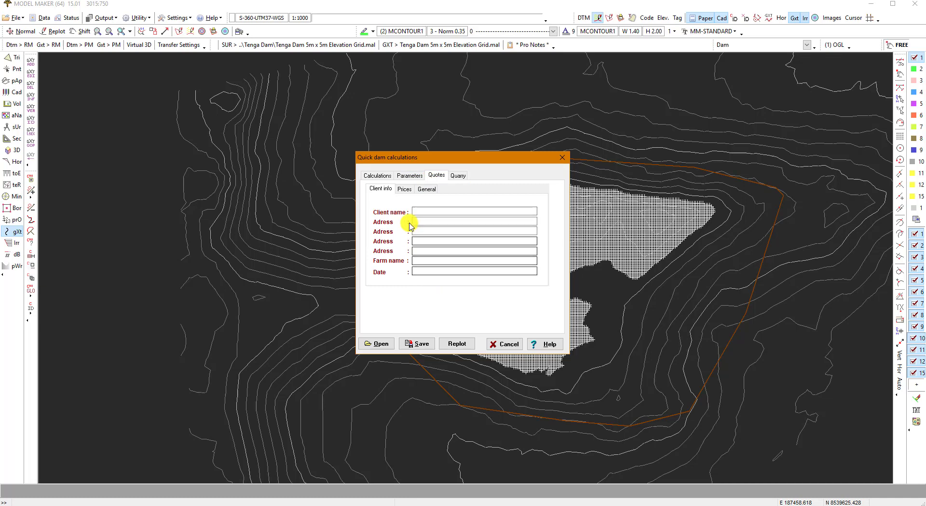
left_click(406, 189)
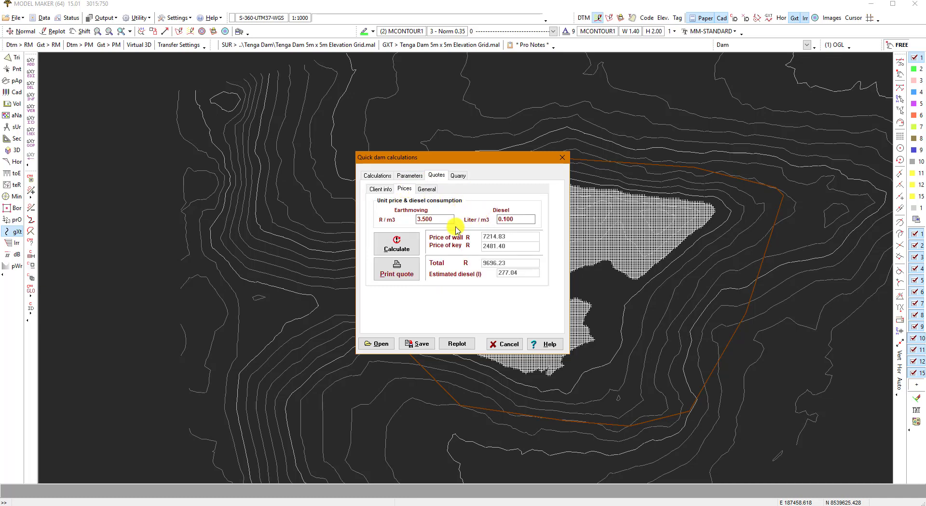
left_click(393, 270)
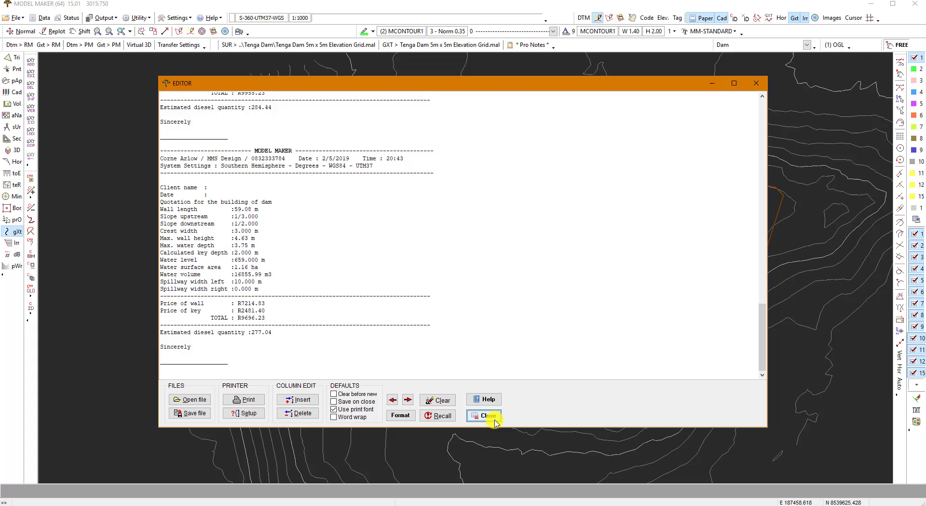
left_click(488, 416)
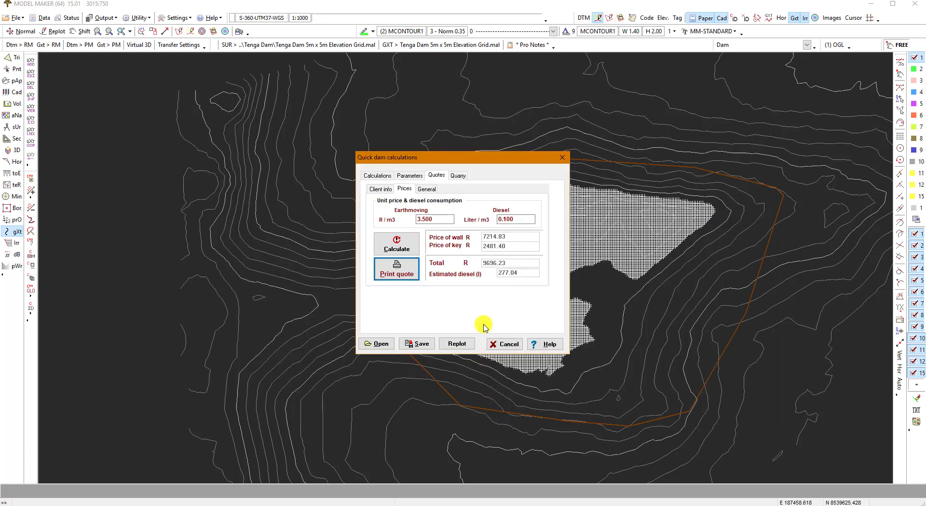
left_click(457, 176)
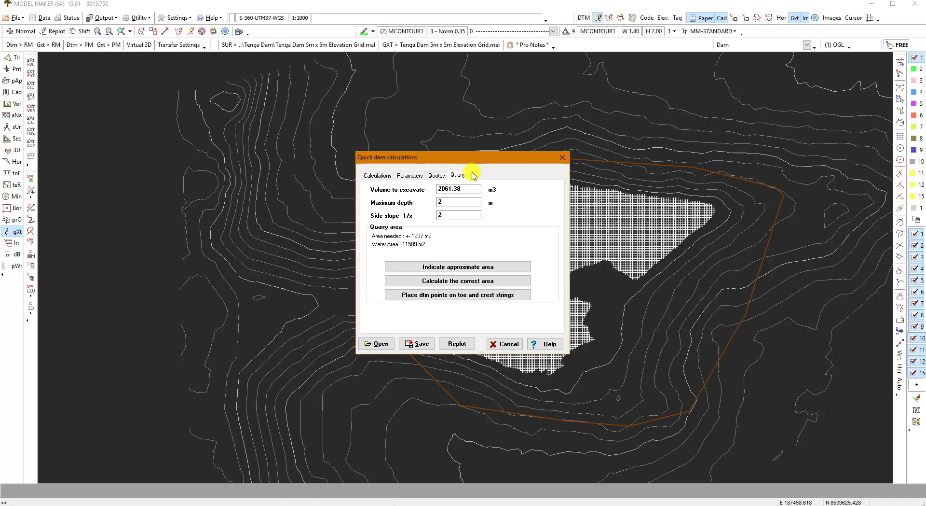
Select the 2061.38 m3 volume-to-excavate value, then close the Quick dam calculations
left_click_drag(467, 188, 430, 189)
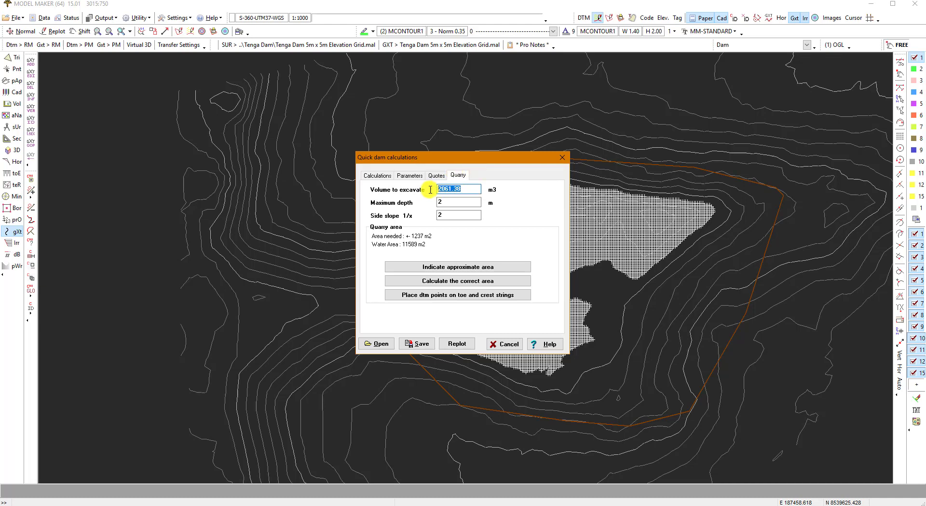
left_click(512, 343)
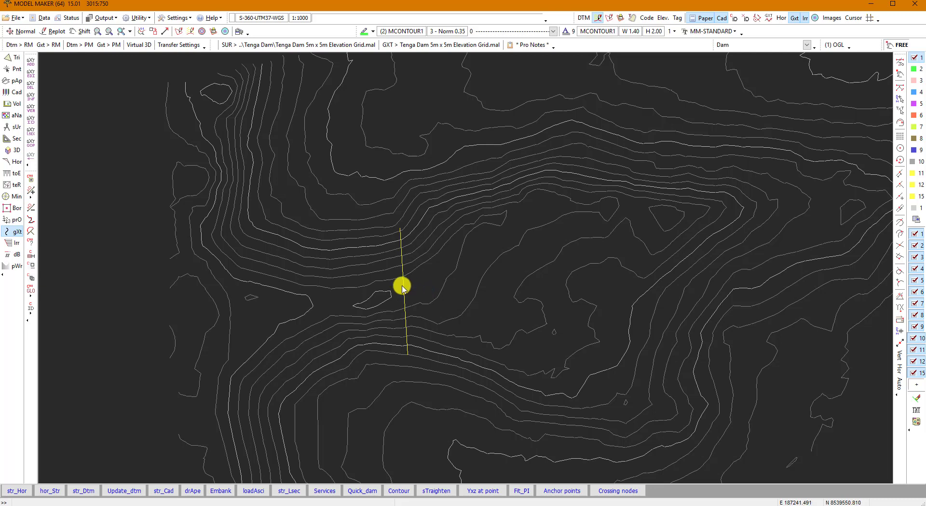
Move the yellow dam line slightly further east
left_click(16, 232)
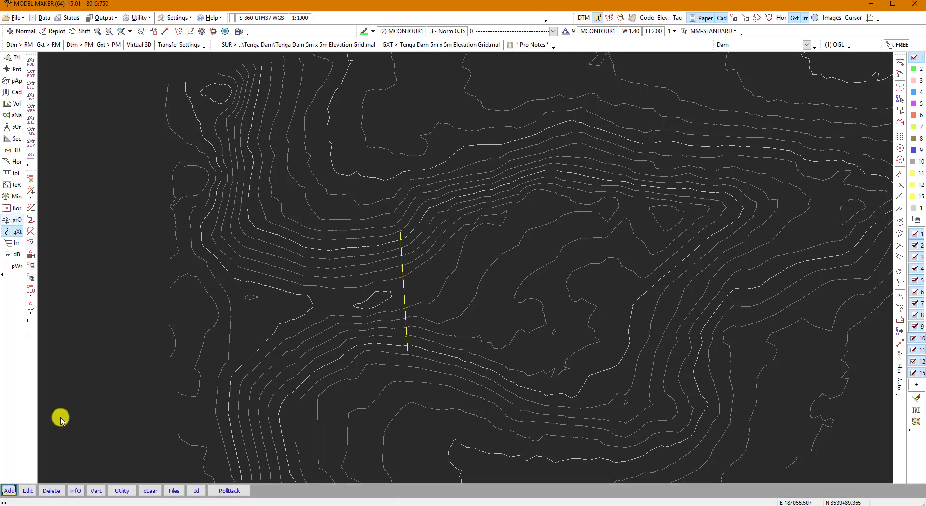
left_click(29, 491)
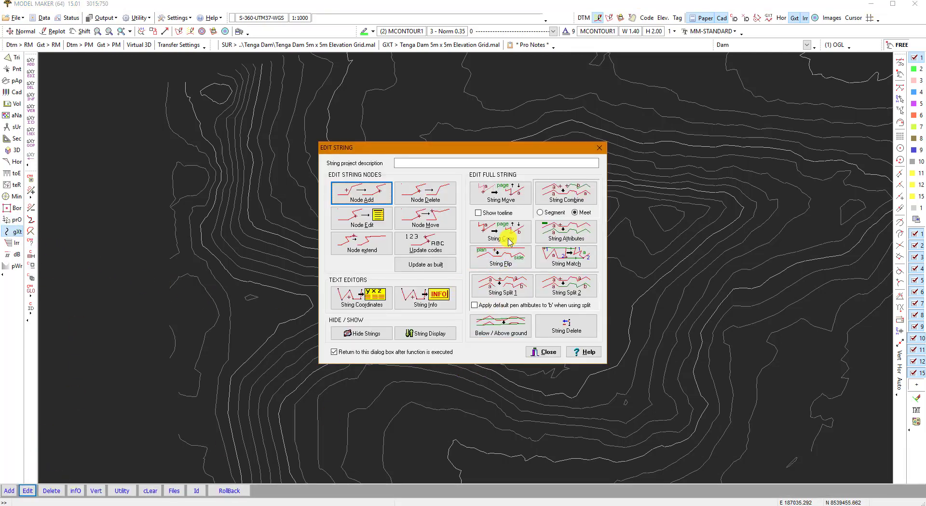
left_click(509, 198)
left_click(405, 271)
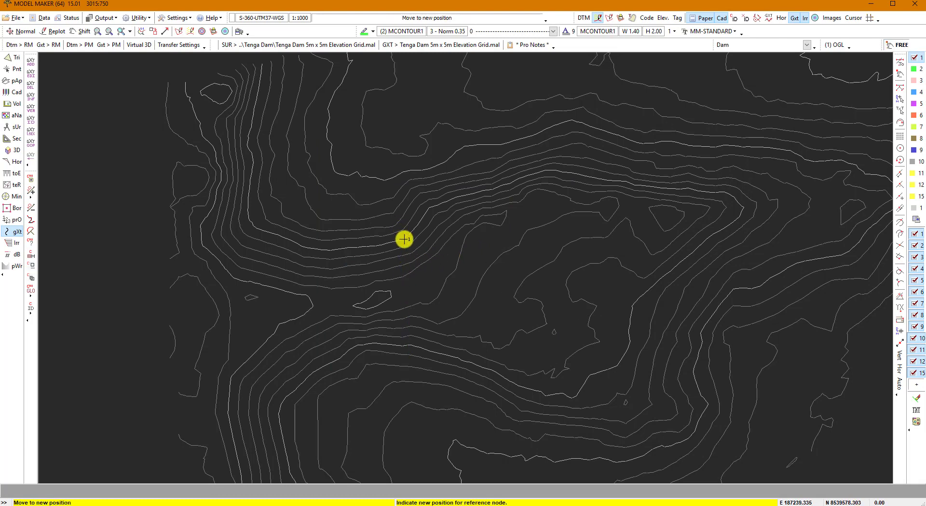
left_click(407, 227)
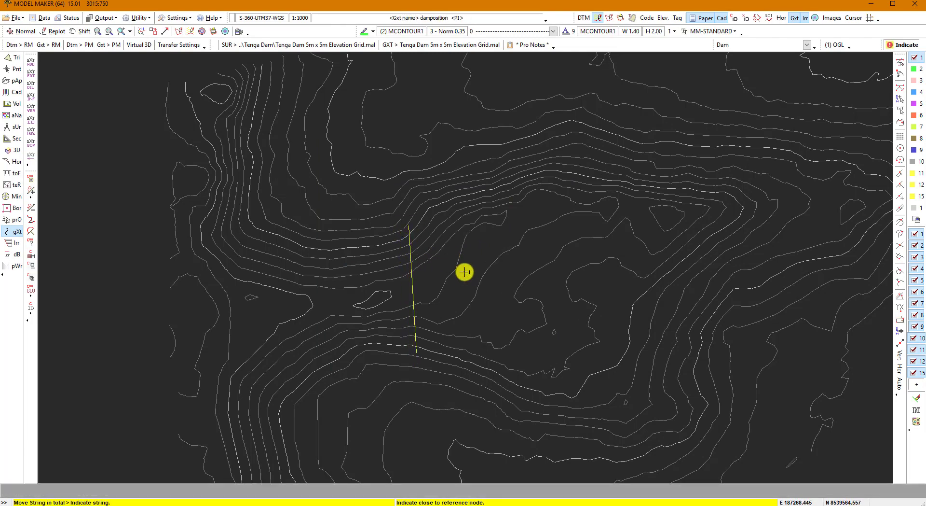
Add two nodes to the yellow dam string, accepting their elevations
left_click(371, 195)
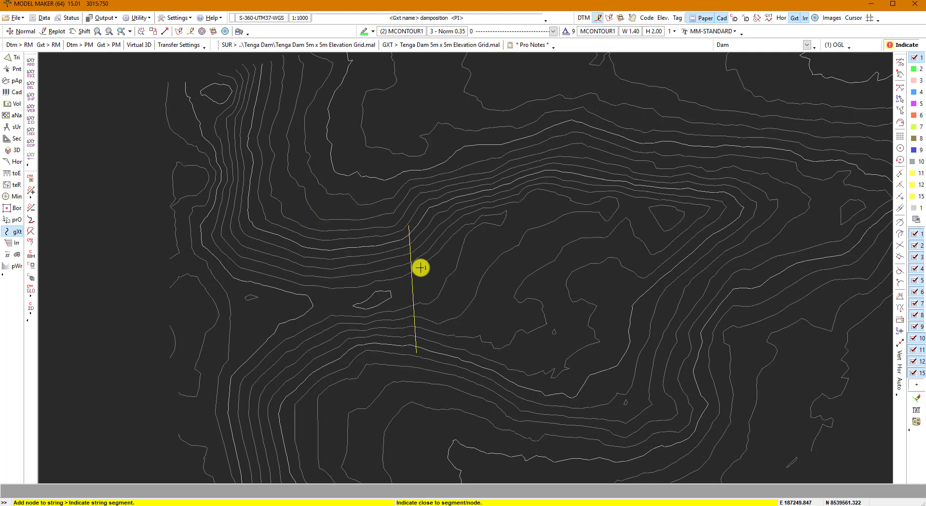
left_click(412, 289)
left_click(396, 258)
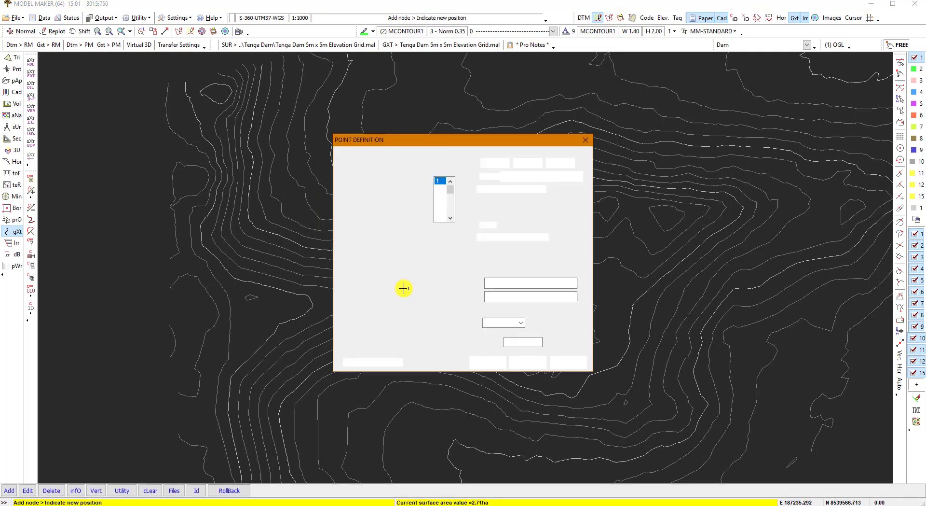
left_click(489, 362)
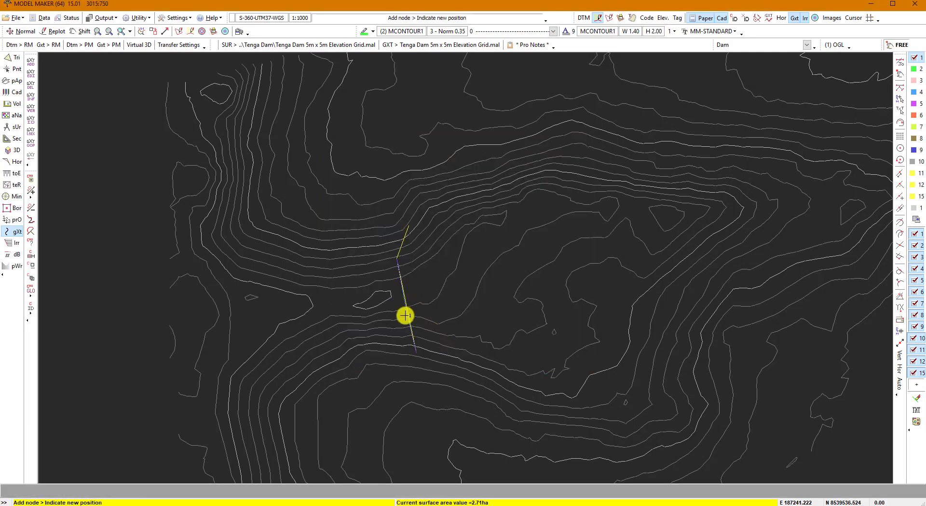
left_click(416, 316)
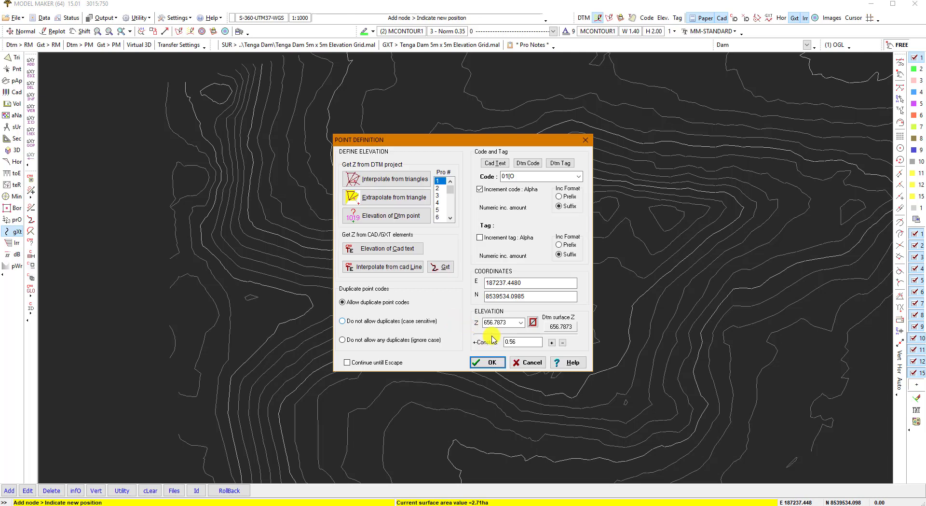
left_click(490, 361)
left_click(543, 352)
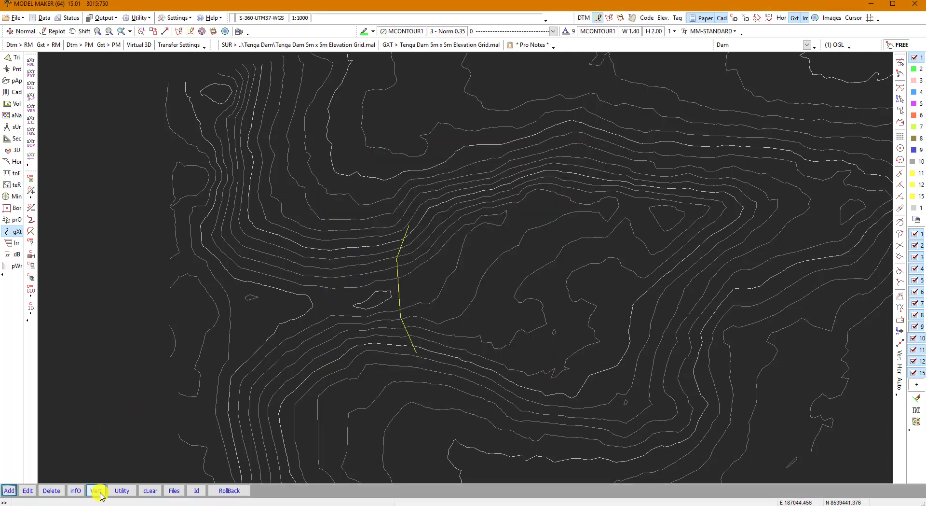
Rerun the Quick dam wall calculation on the edited yellow string, naming the new strings Dam
left_click(122, 490)
left_click(367, 489)
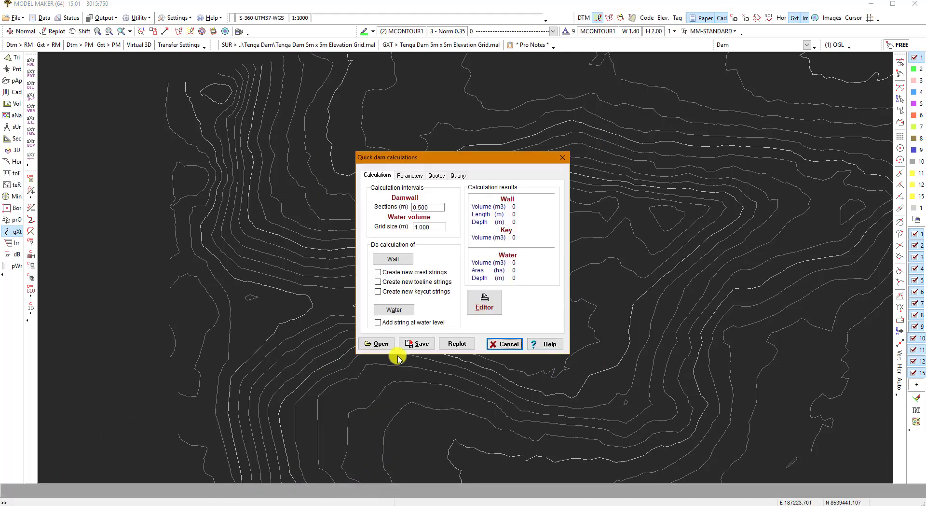
left_click(393, 259)
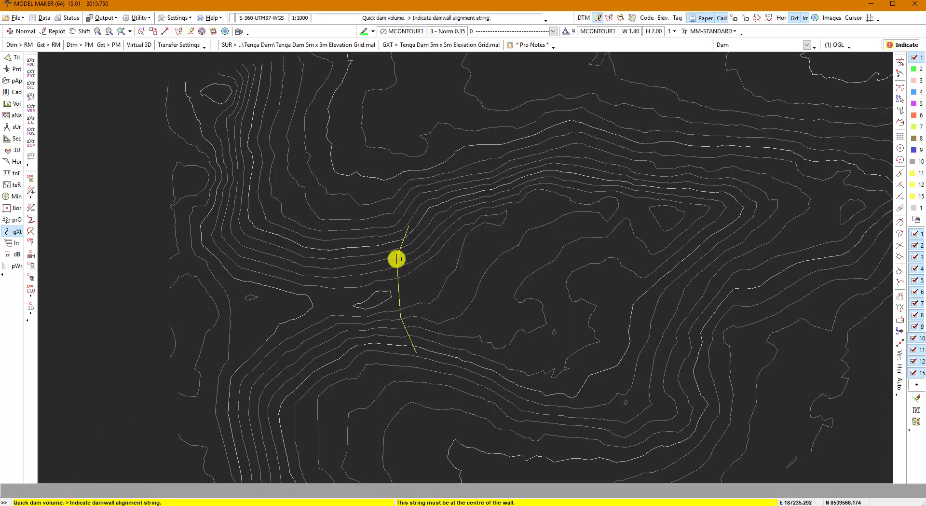
left_click(409, 236)
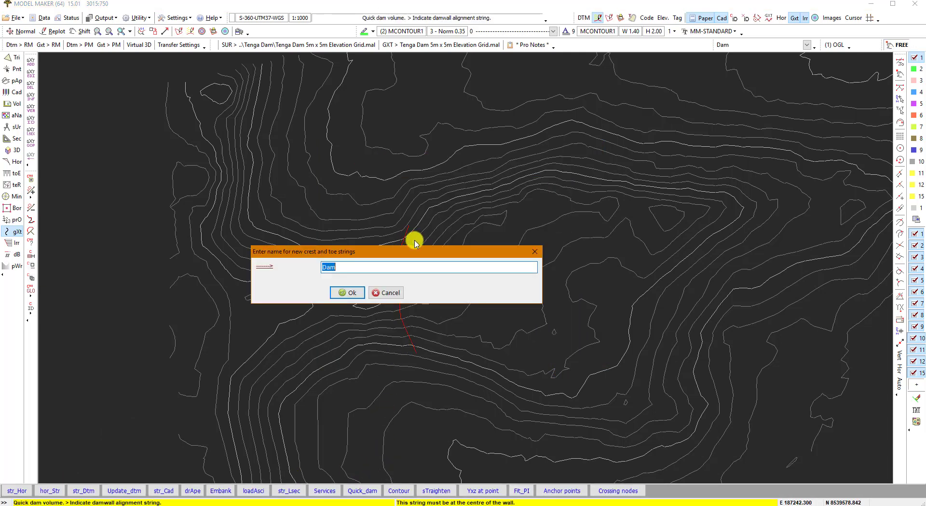
left_click(343, 292)
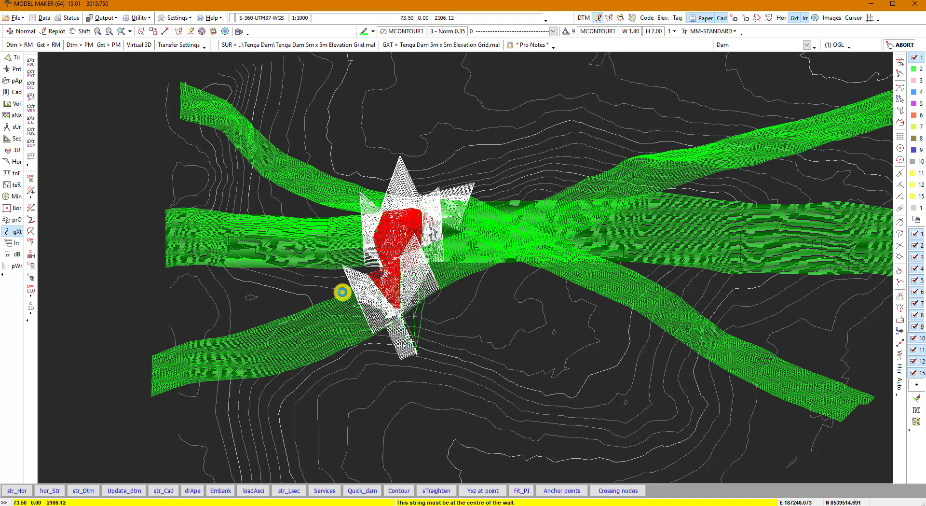
Trace an irregular reservoir perimeter from the dam's north end around the valley and close it
left_click(405, 308)
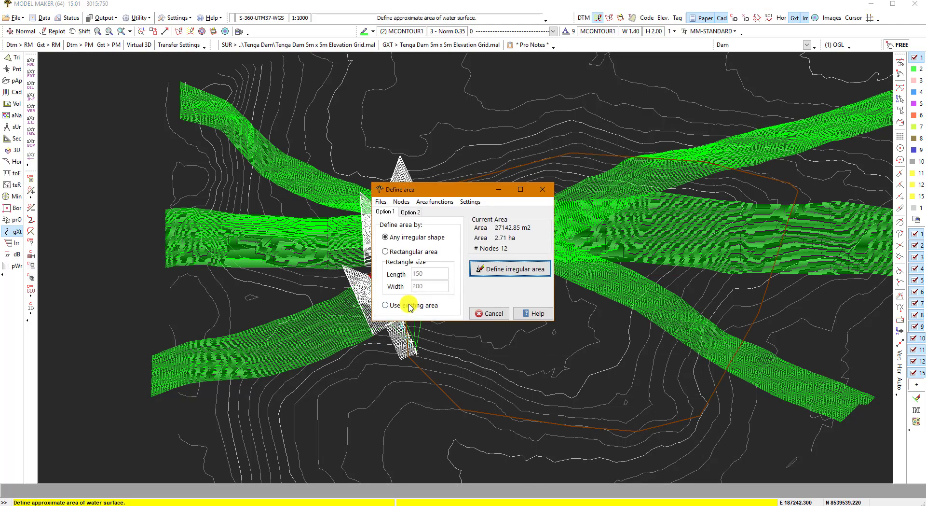
left_click(502, 269)
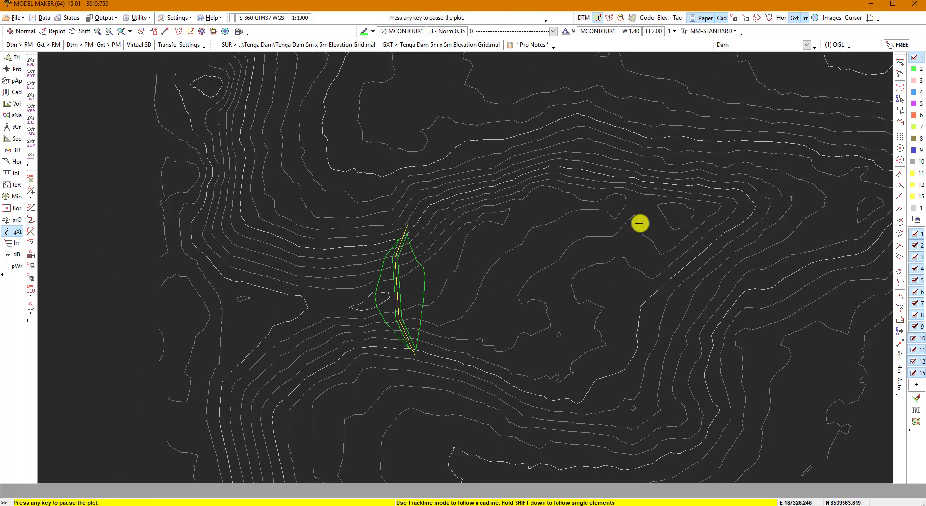
left_click(410, 224)
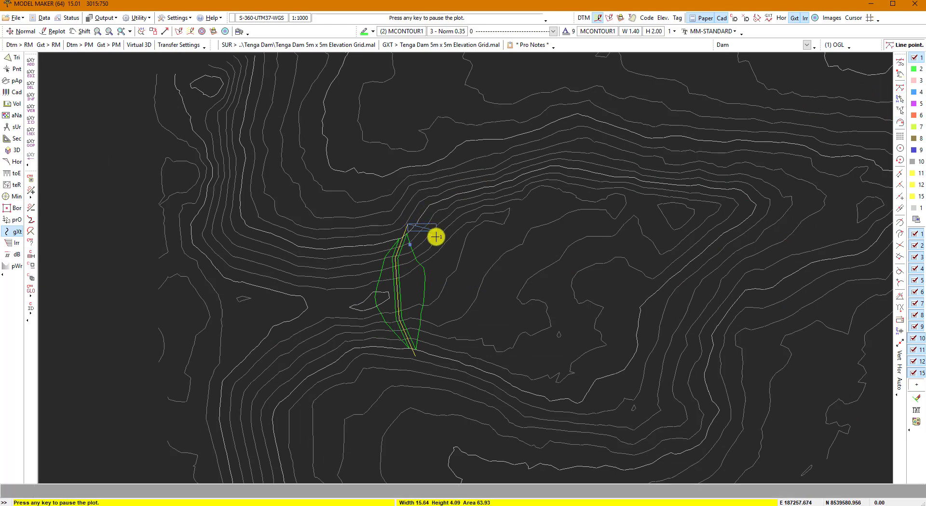
left_click(900, 75)
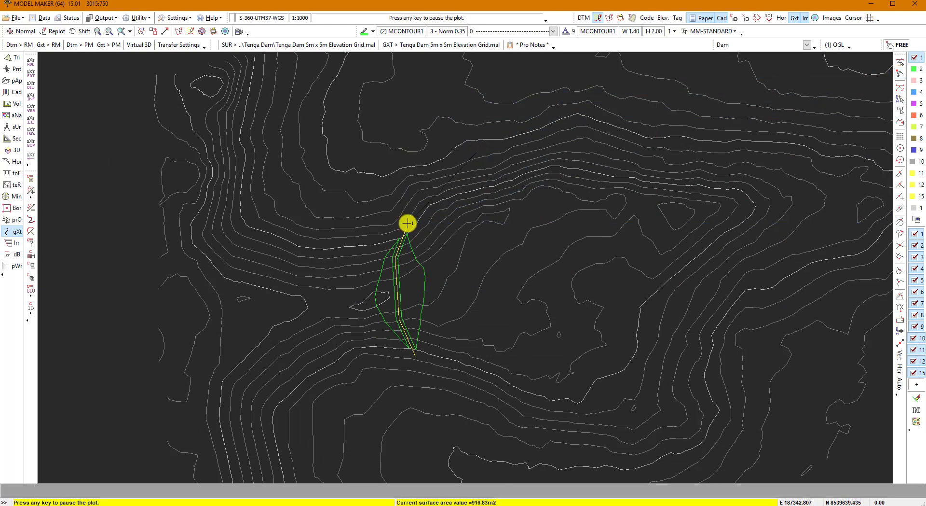
mouse_move(408, 223)
left_mouse_down()
mouse_move(757, 180)
mouse_move(770, 268)
left_mouse_up()
mouse_move(742, 310)
left_mouse_down()
mouse_move(661, 398)
mouse_move(577, 431)
mouse_move(512, 428)
left_mouse_up()
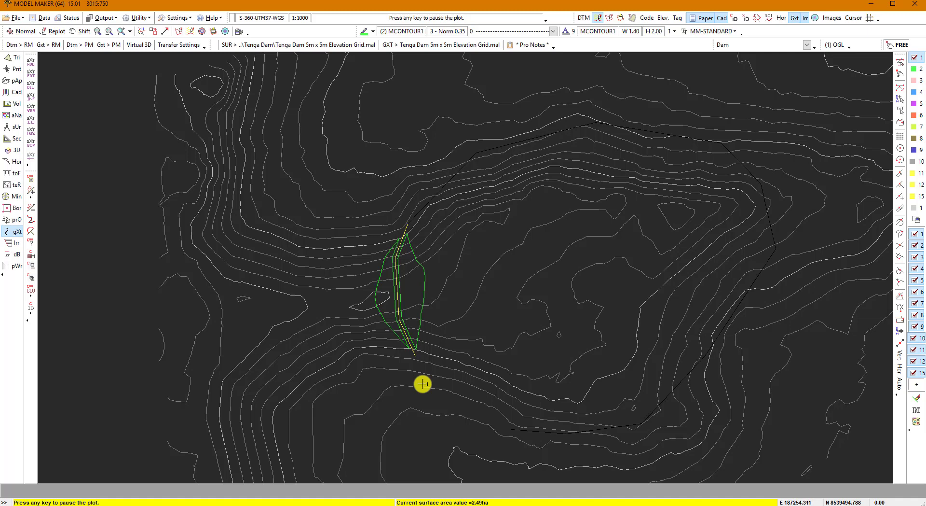
left_click(898, 73)
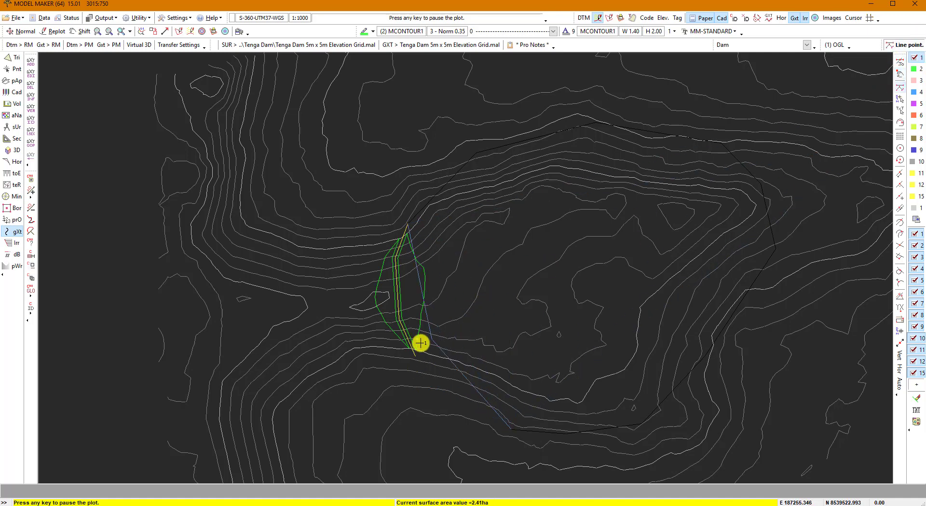
left_click(416, 357)
right_click(423, 363)
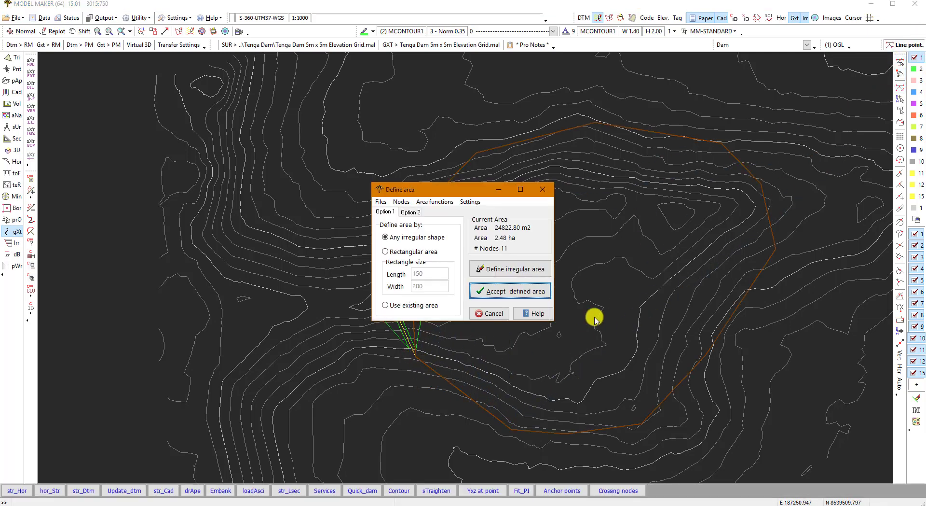
Reshape the perimeter along the dam line and accept the 2.52 ha water area
left_click(400, 201)
left_click(410, 211)
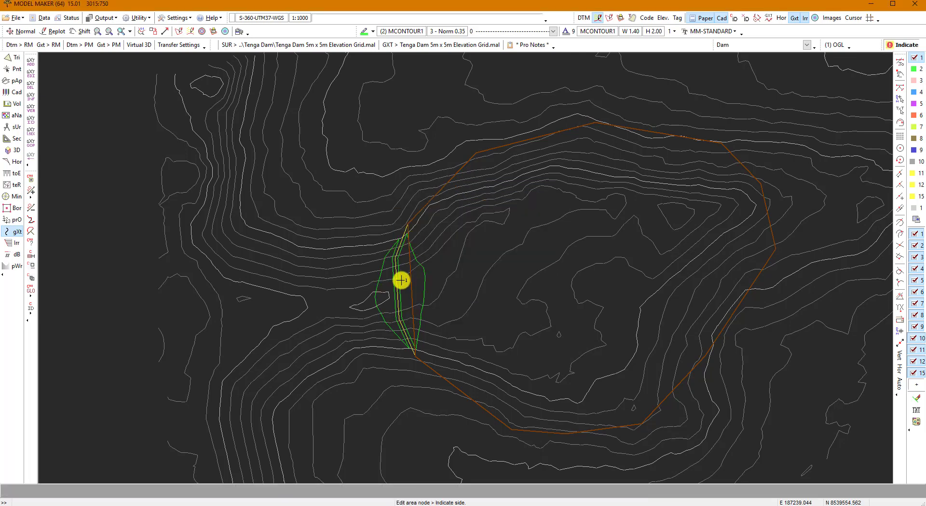
left_click(403, 301)
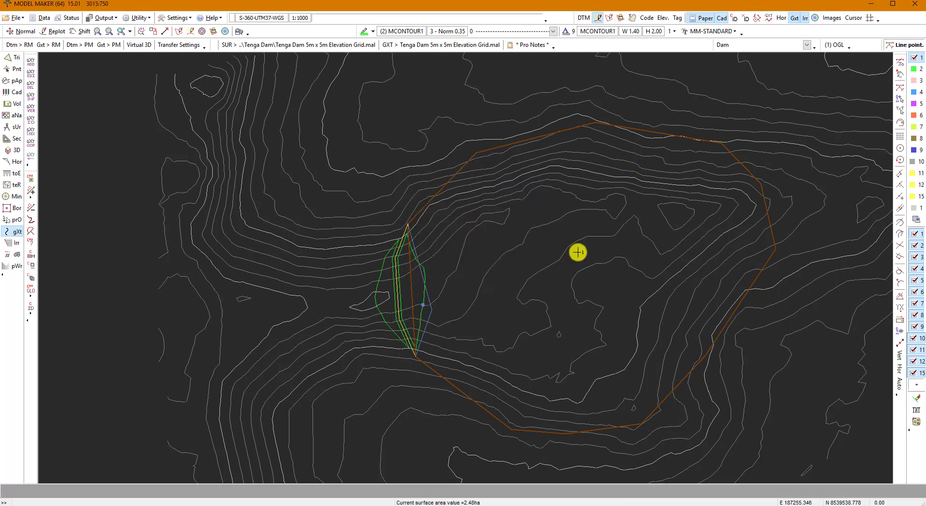
left_click(899, 91)
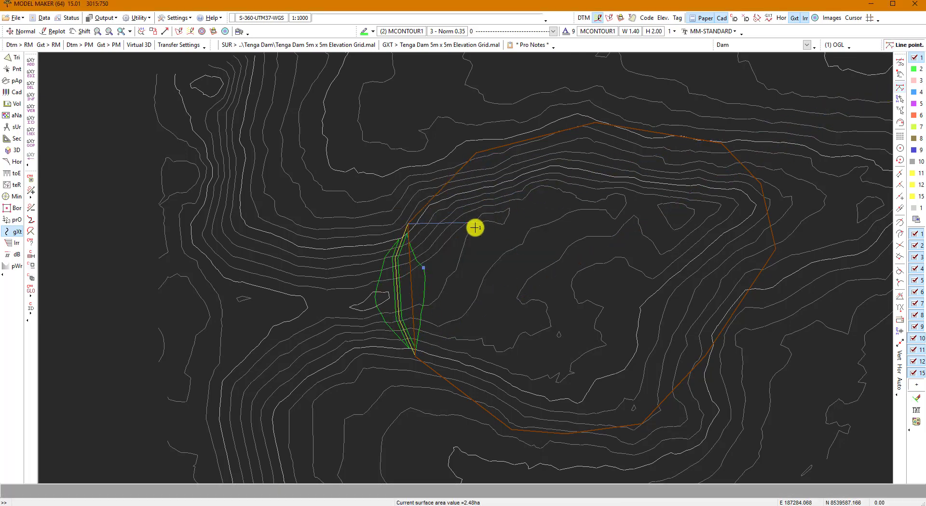
left_click(394, 258)
left_click(394, 259)
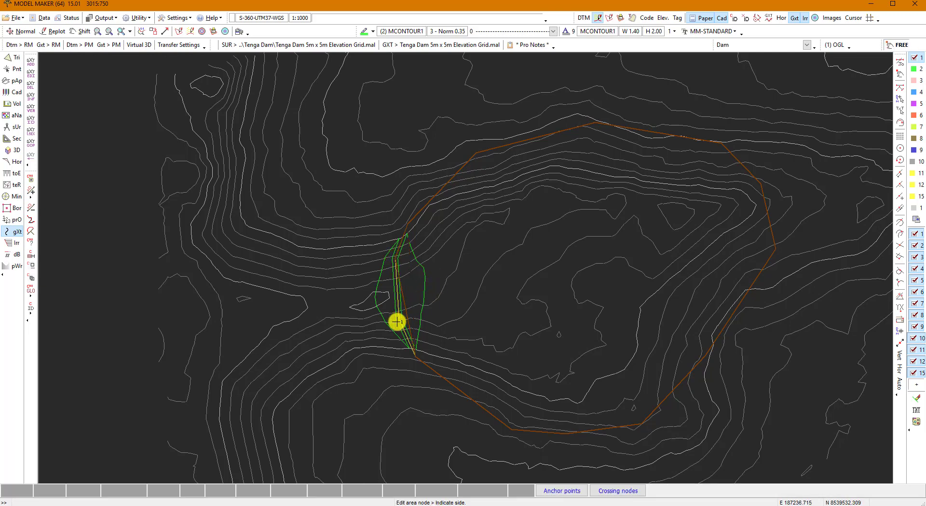
left_click(399, 261)
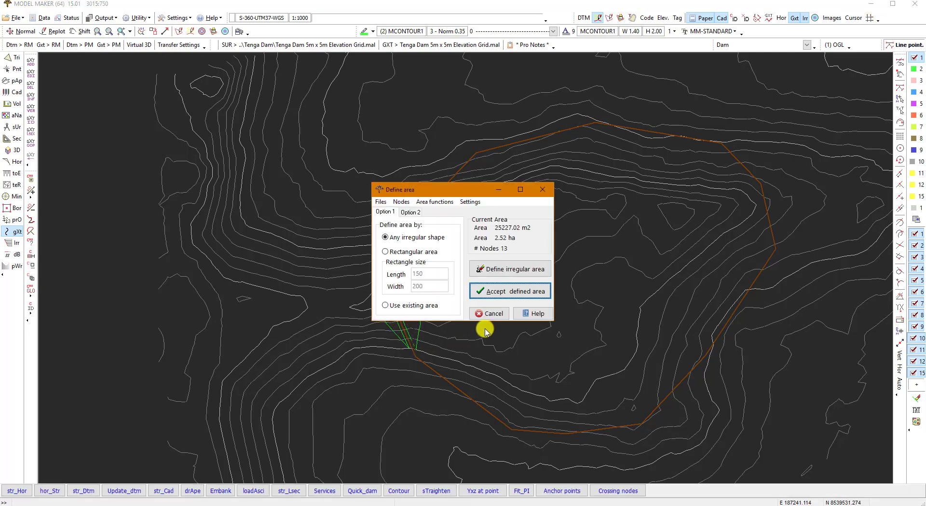
left_click(515, 293)
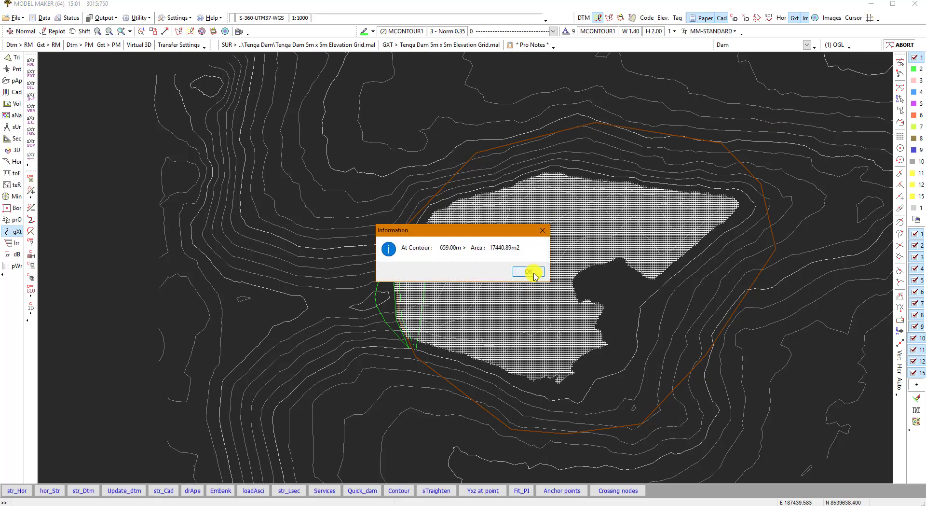
Dismiss the 659 m water-level report and results (2106.12 m³ wall, 17182.73 m³ water), then redraw the plan
left_click(529, 272)
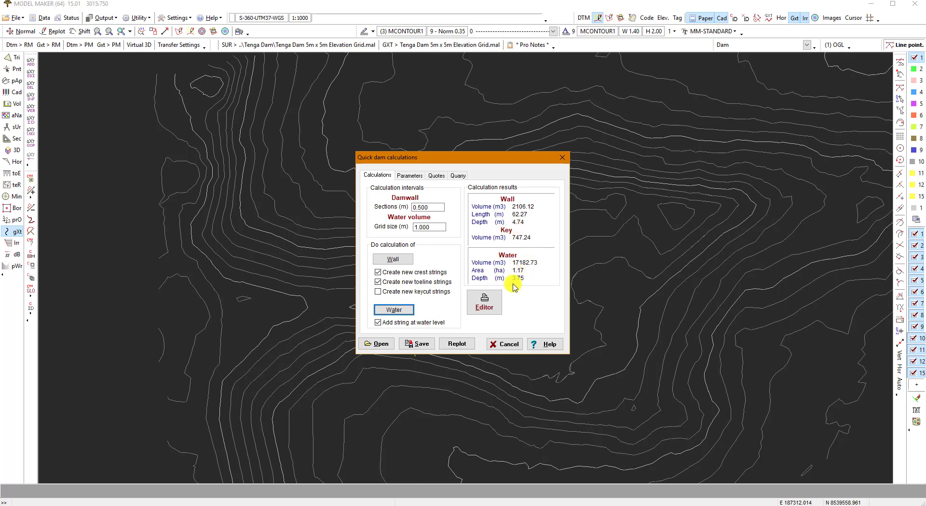
left_click(514, 346)
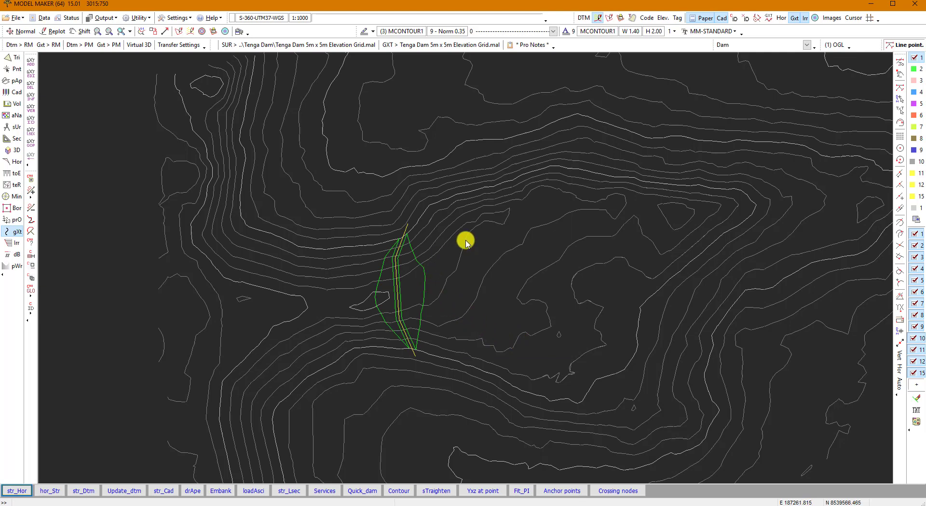
left_click(599, 19)
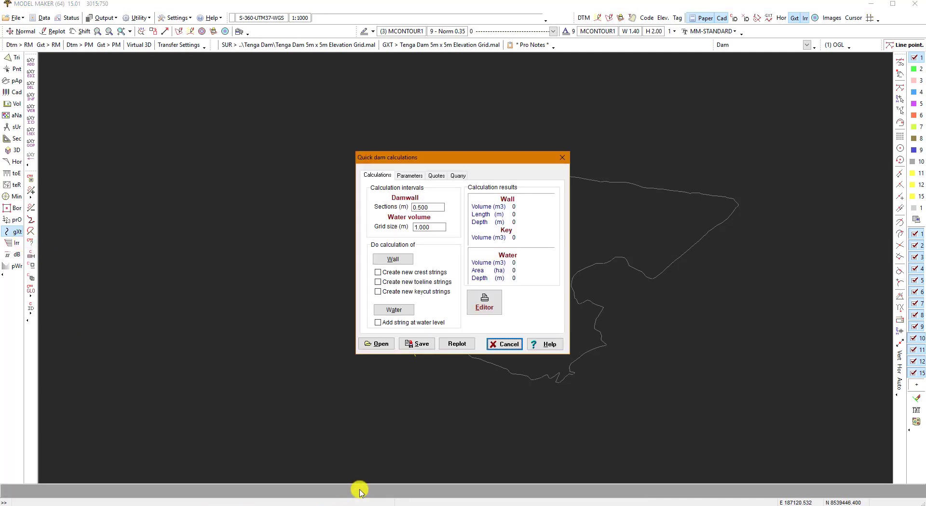
Start indicating the quarry area on the Quarry tab with FREE point placement
left_click(458, 175)
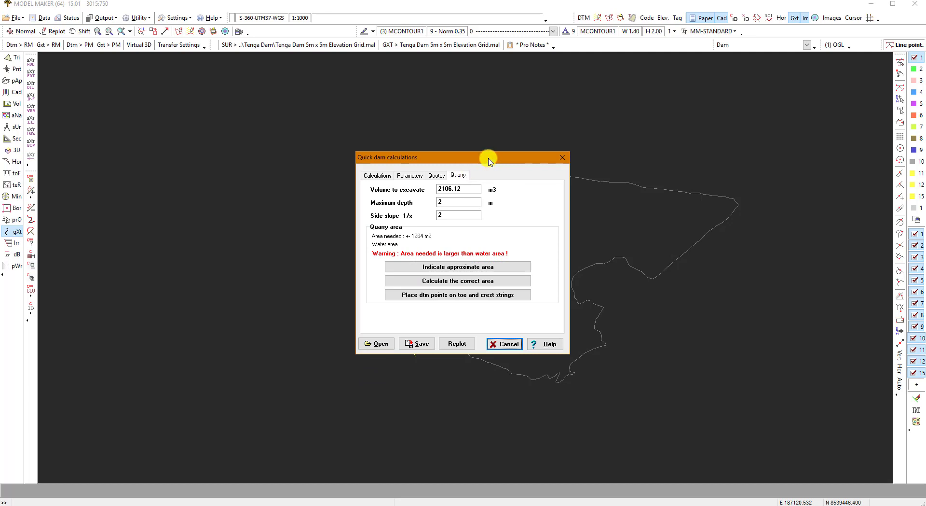
left_click(439, 266)
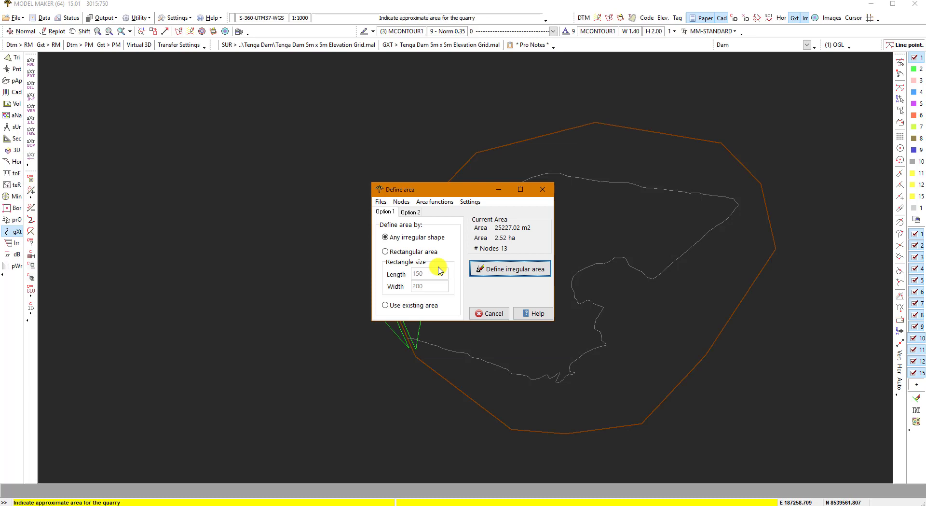
left_click(505, 284)
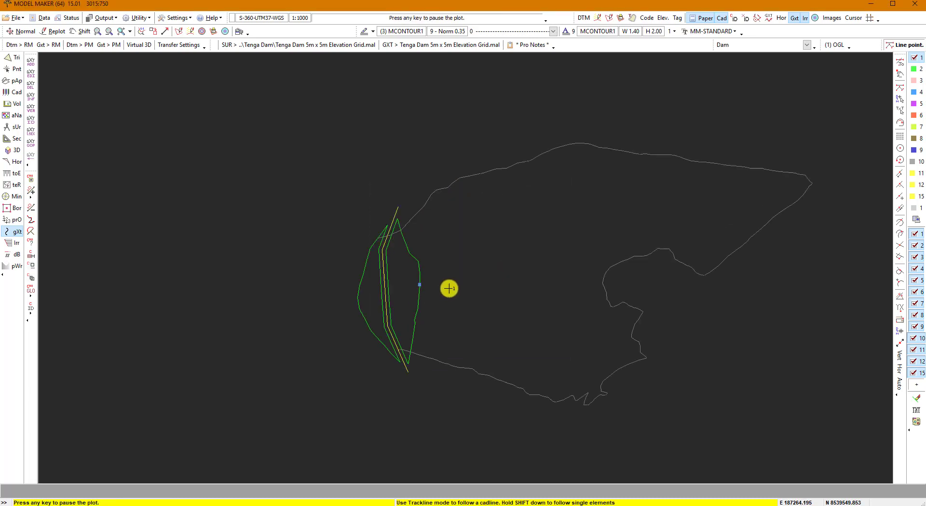
left_click(899, 74)
Outline a closed quarry polygon inside the reservoir just upstream of the dam wall
left_click(420, 284)
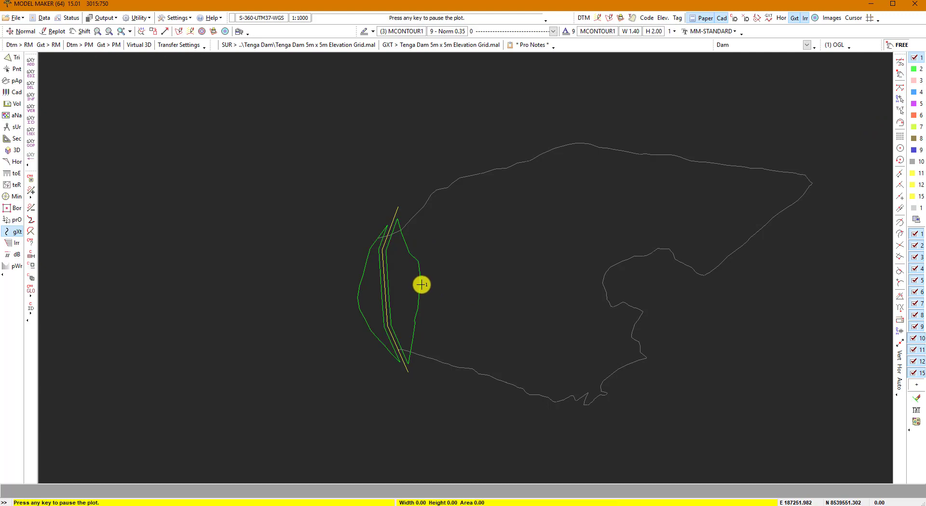
left_click(423, 234)
left_click(433, 213)
left_click(465, 201)
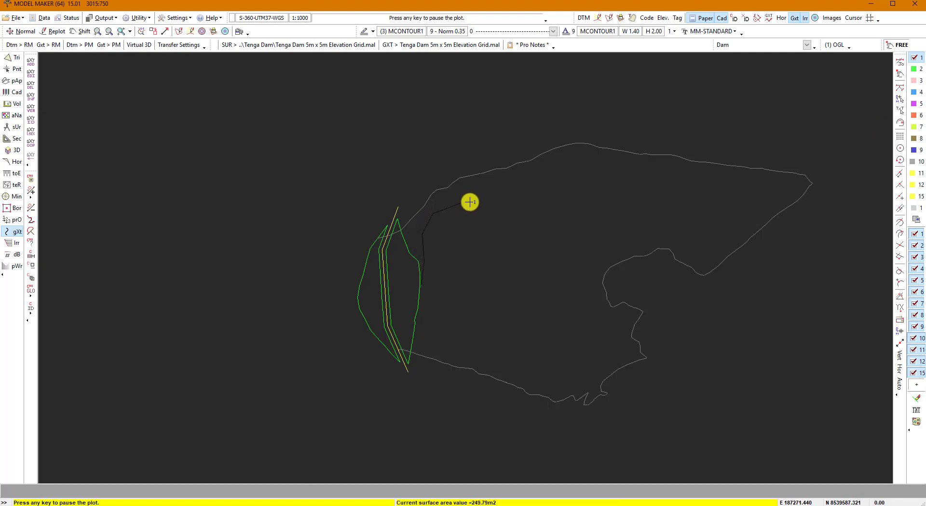
left_click(497, 212)
left_click(513, 238)
left_click(512, 261)
left_click(527, 281)
left_click(531, 326)
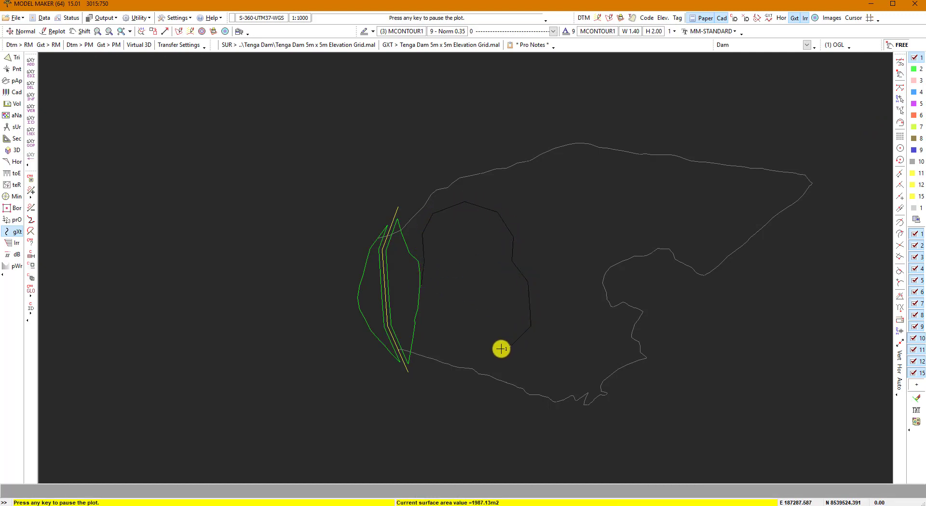
left_click(511, 346)
left_click(455, 359)
left_click(440, 359)
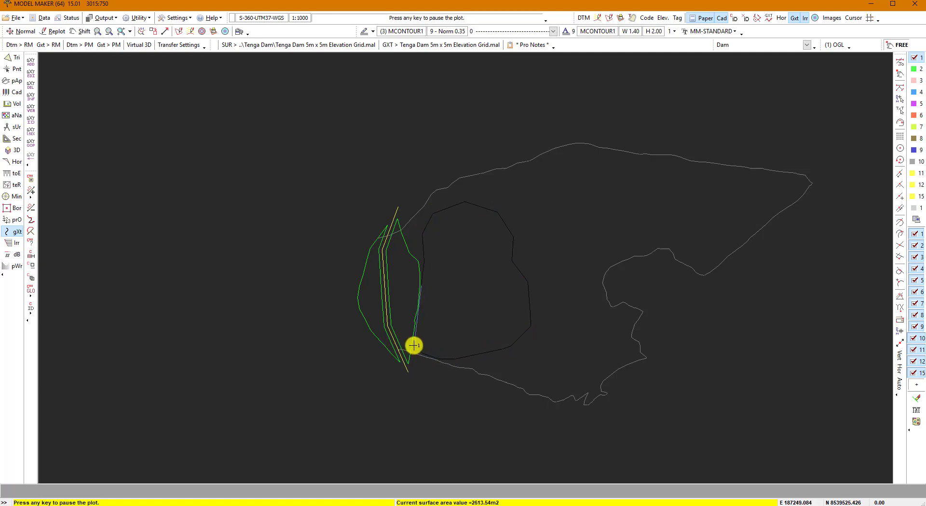
right_click(414, 345)
Accept the ~2613 m2 quarry area, keep it as a string, and close Quick dam
left_click(511, 290)
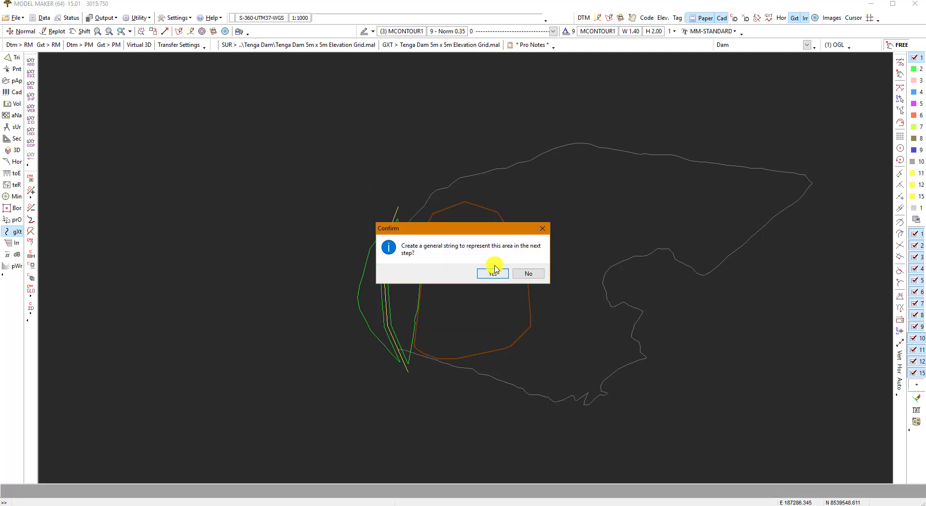
left_click(494, 273)
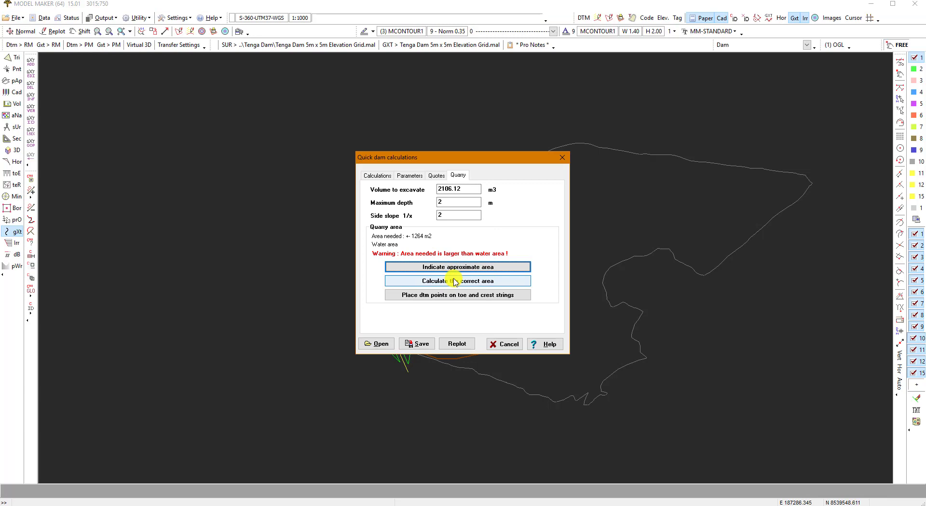
left_click(508, 345)
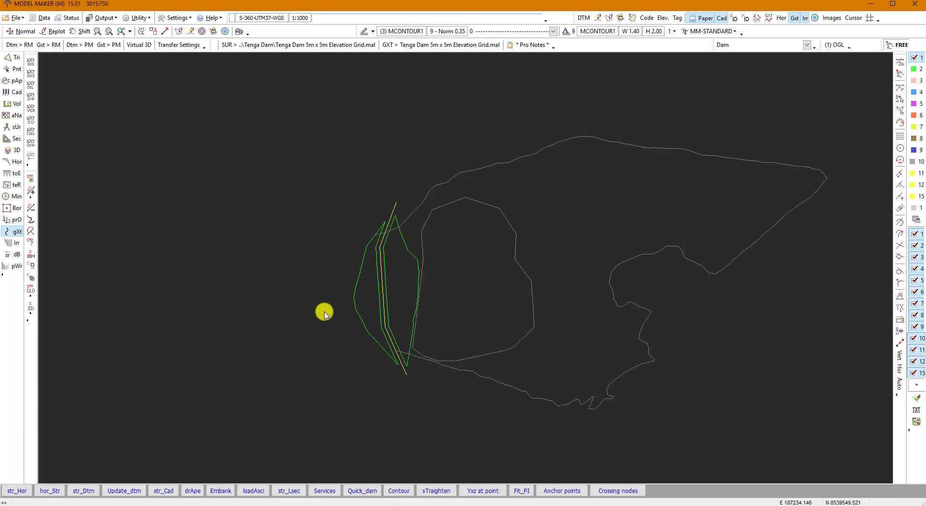
Split the string beside the dam wall and indicate the segment to remove
left_click(15, 231)
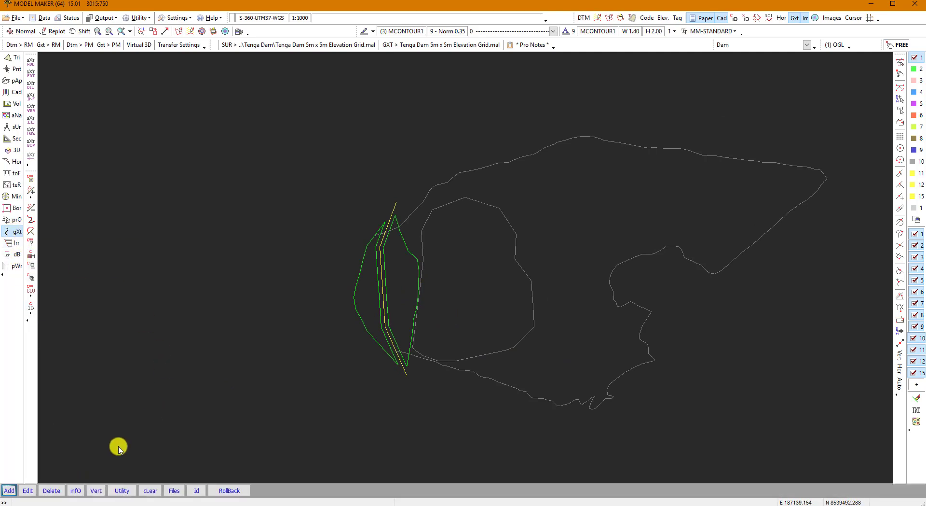
left_click(28, 491)
left_click(502, 284)
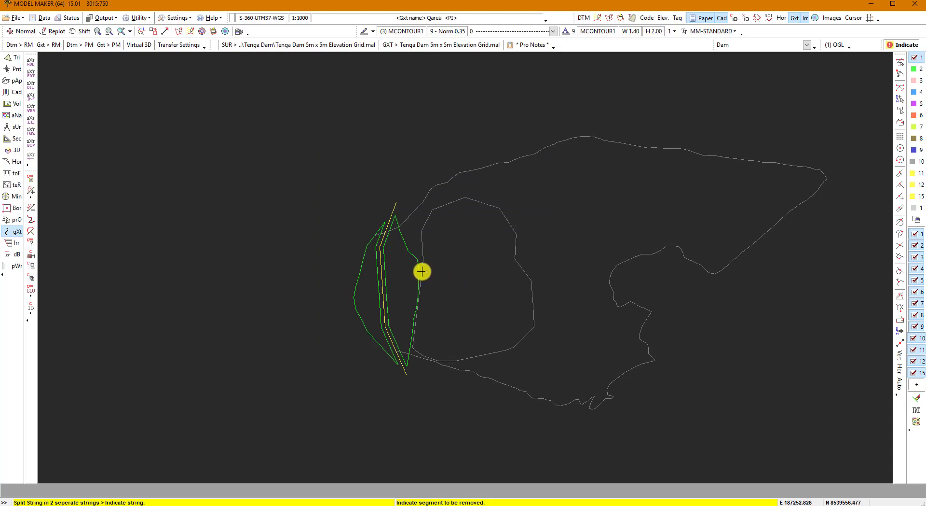
left_click(433, 288)
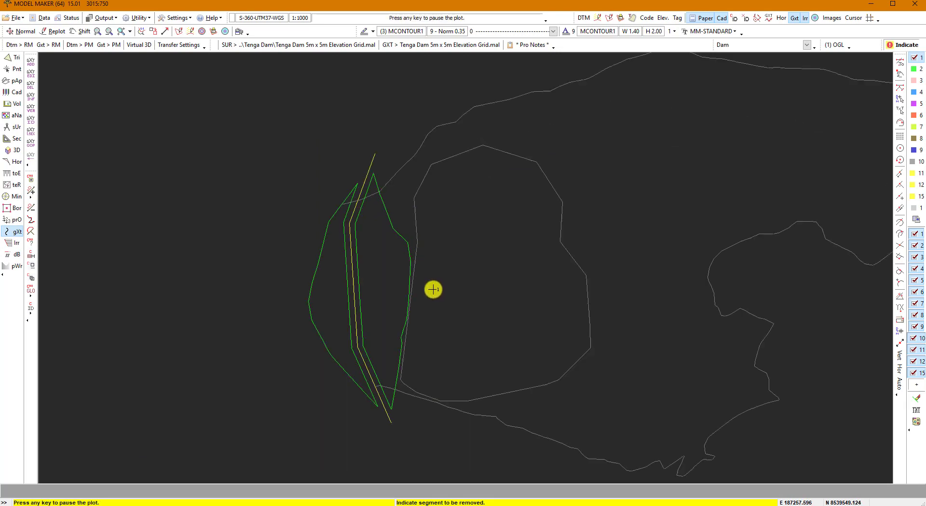
left_click(9, 233)
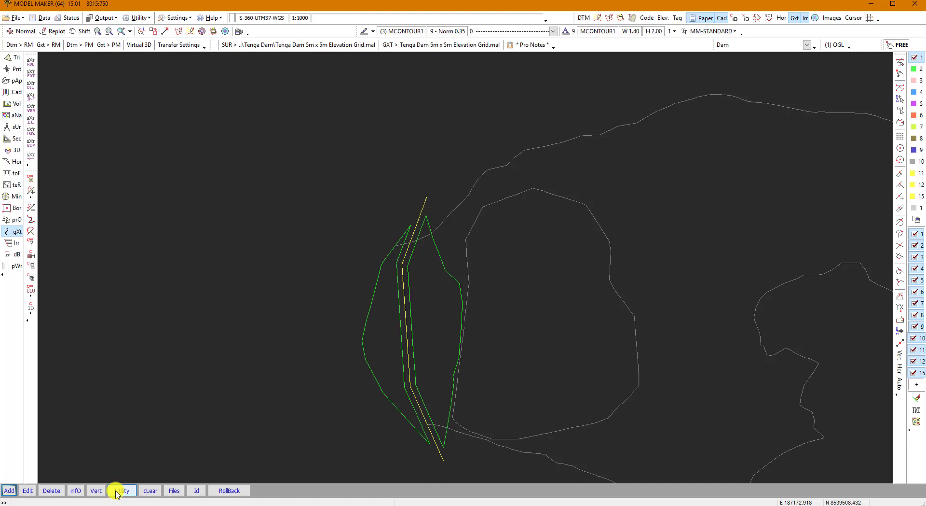
Calculate reservoir water from the terrain outline string: 17086.64 m3 over 1.17 ha, 3.75 m deep
left_click(363, 490)
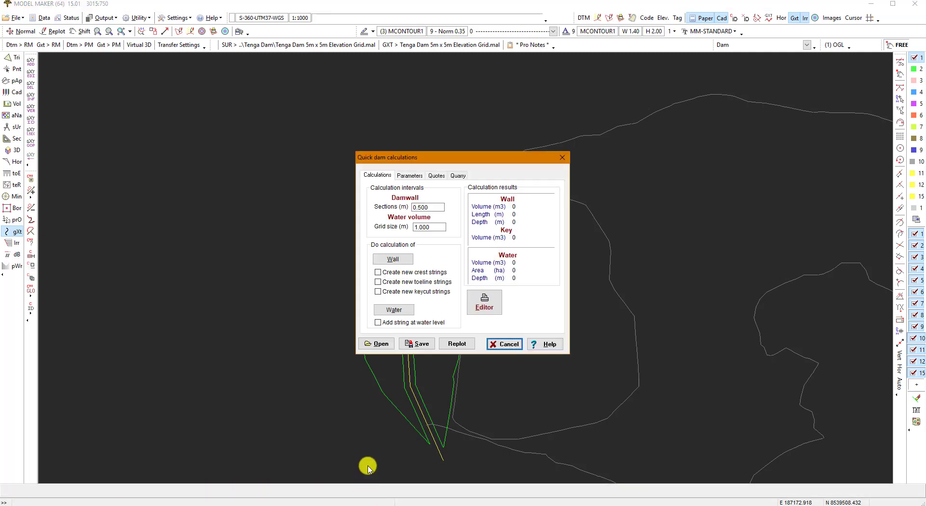
left_click(394, 310)
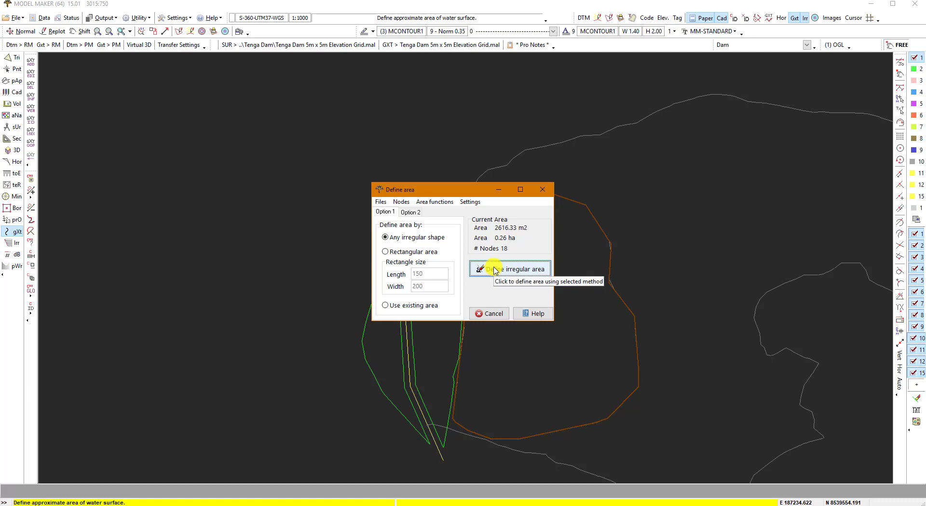
left_click(410, 211)
left_click(506, 271)
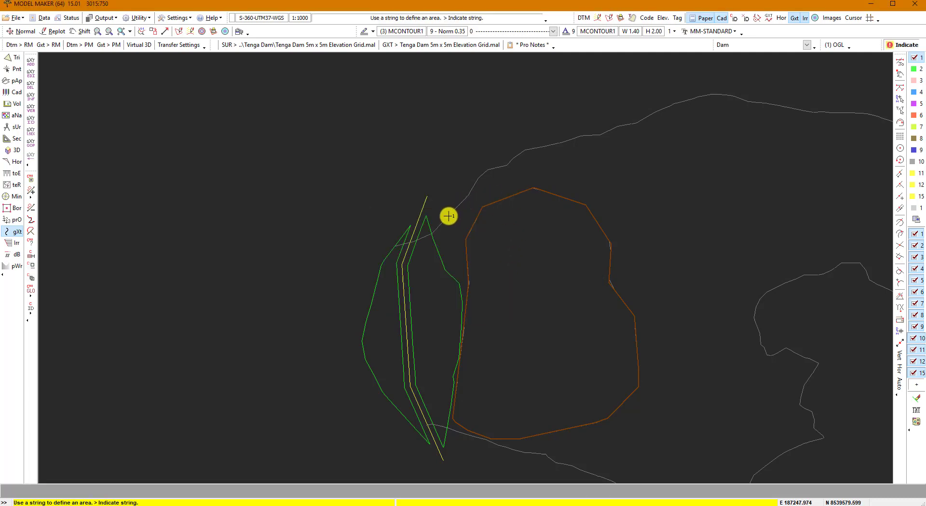
left_click(449, 216)
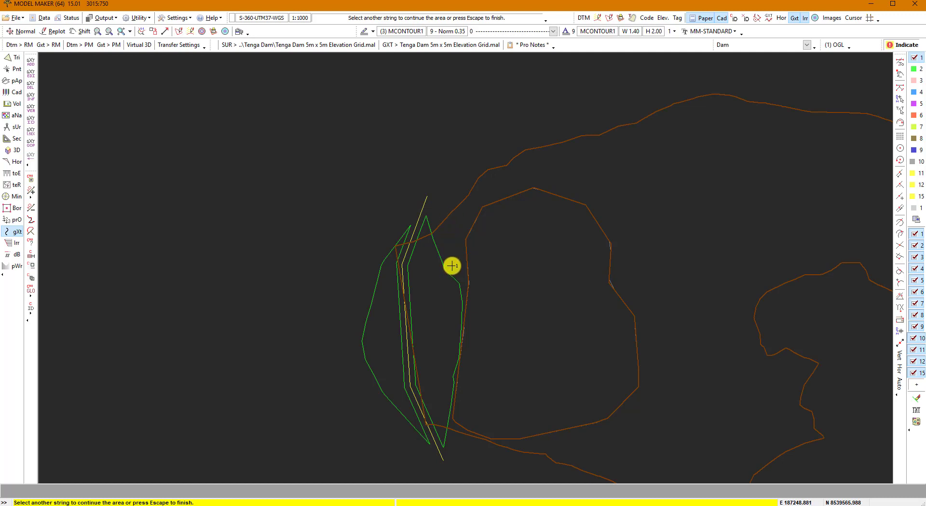
key("Escape")
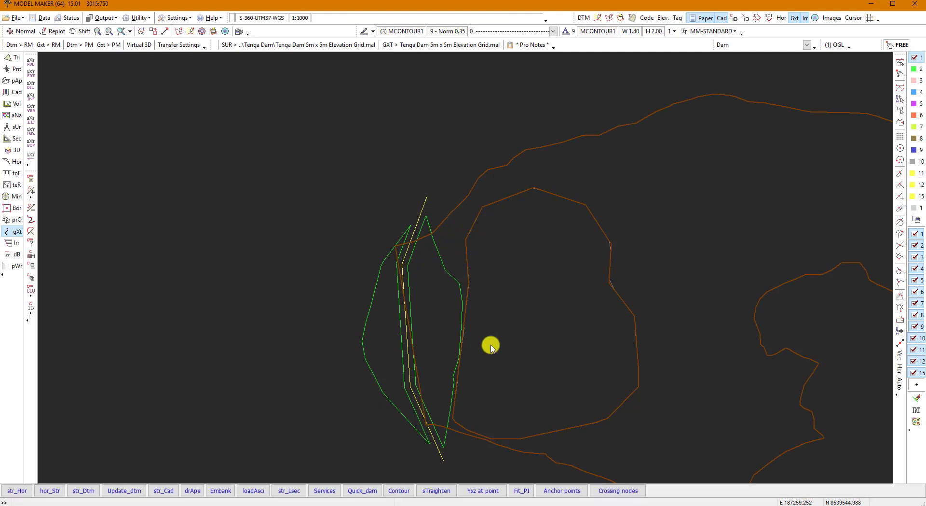
left_click(512, 292)
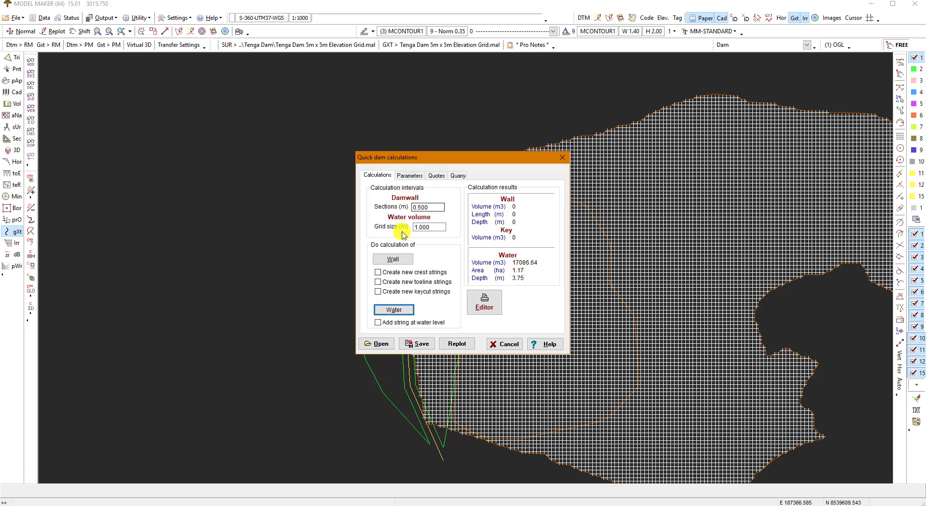
left_click(387, 258)
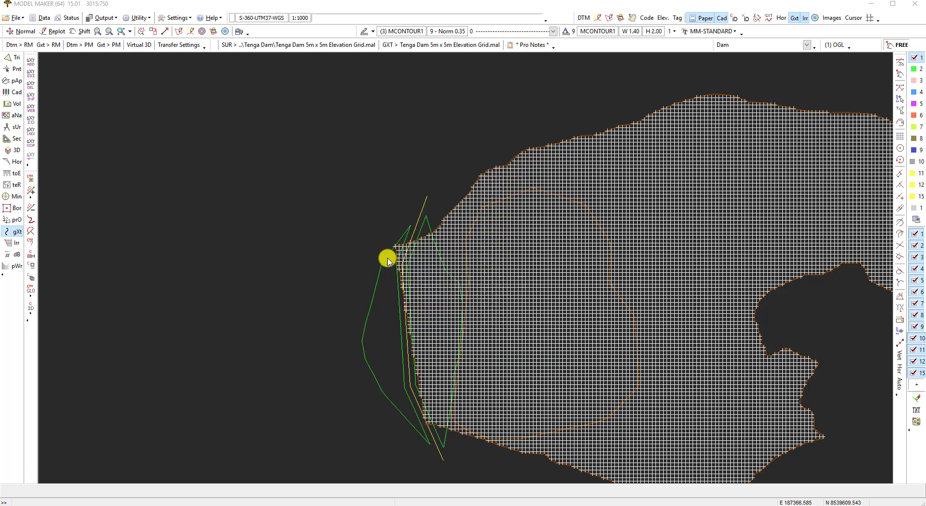
Compute the dam wall from the yellow alignment (2106.12 m3, 62.27 m) and set the 2613.99 m2 quarry outline
left_click(424, 205)
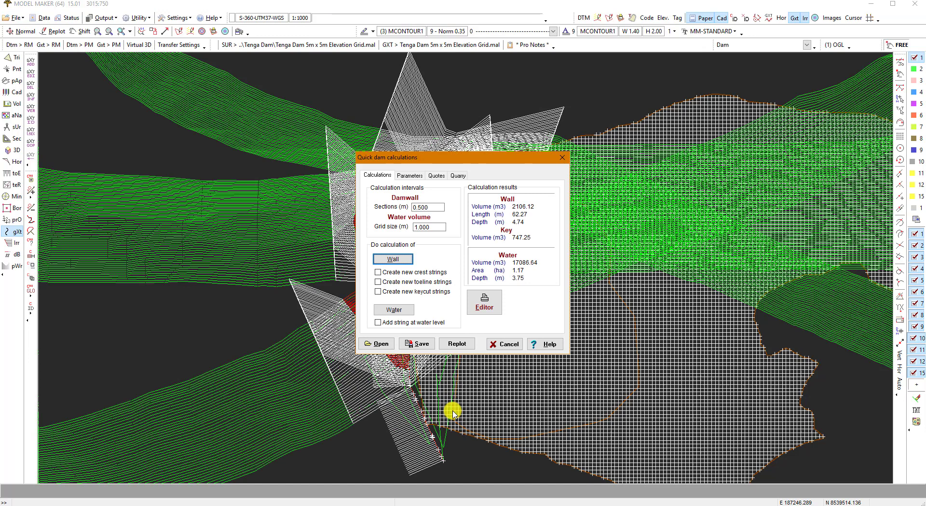
left_click(458, 176)
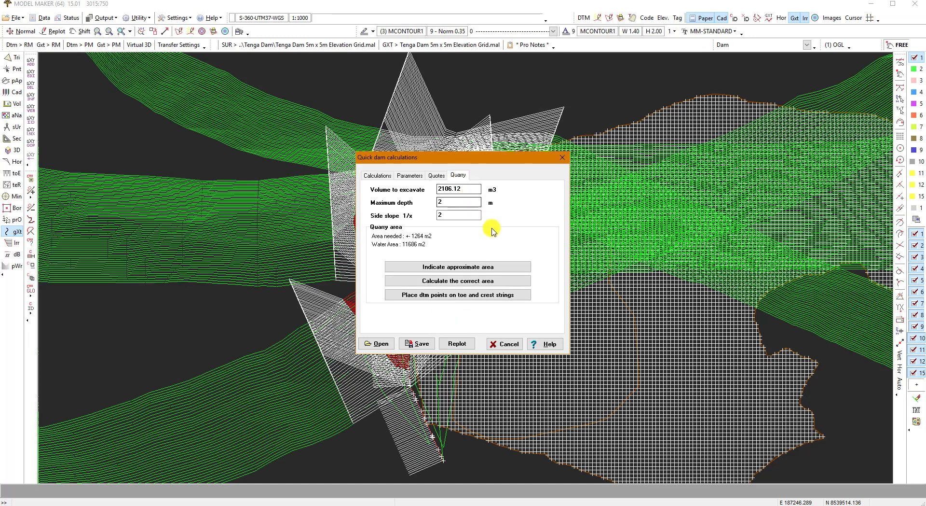
left_click(479, 266)
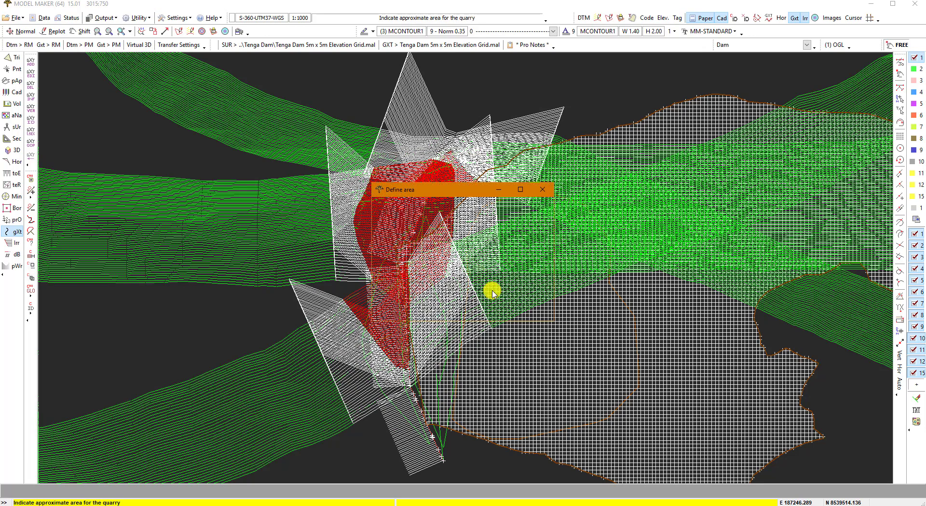
left_click(500, 288)
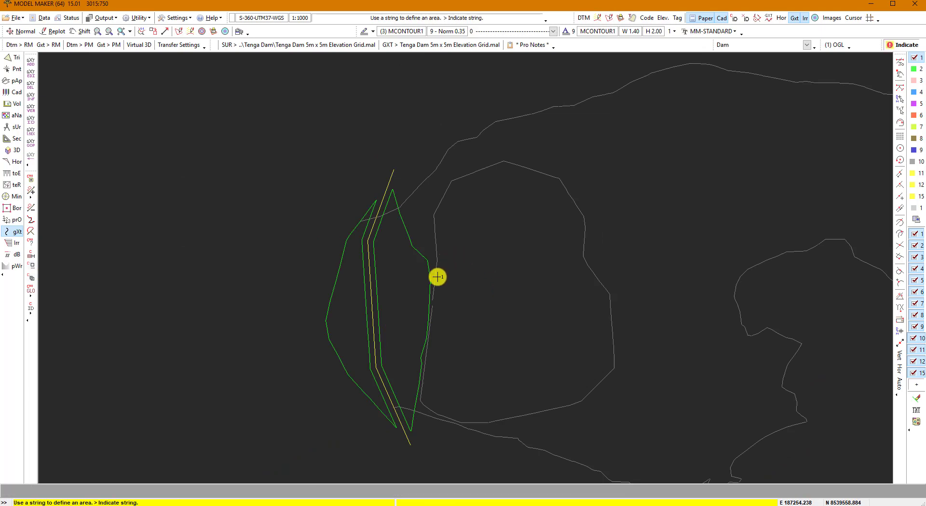
left_click(434, 288)
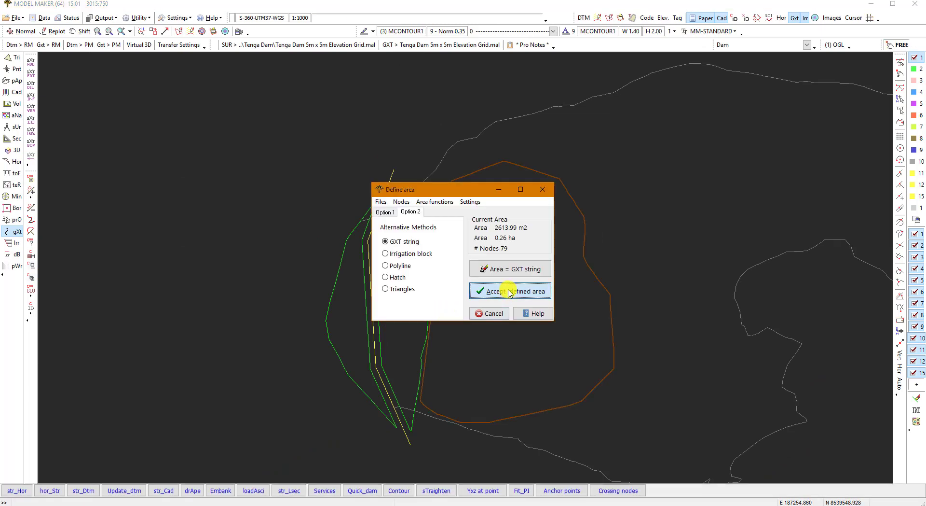
left_click(506, 291)
left_click(494, 273)
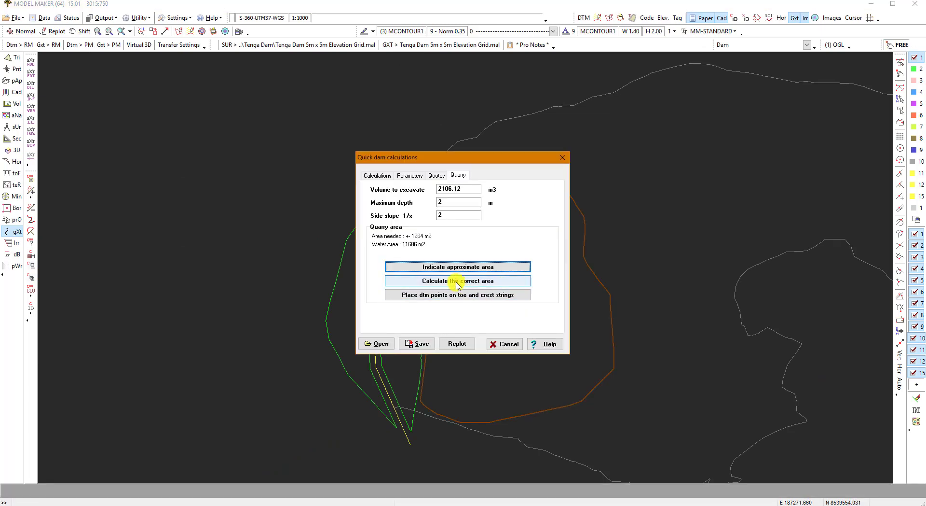
Calculate the quarry's final area (2212.0 volume, 2.0 depth), bound it with a general string, copy points to project 2
left_click(487, 279)
left_click(438, 296)
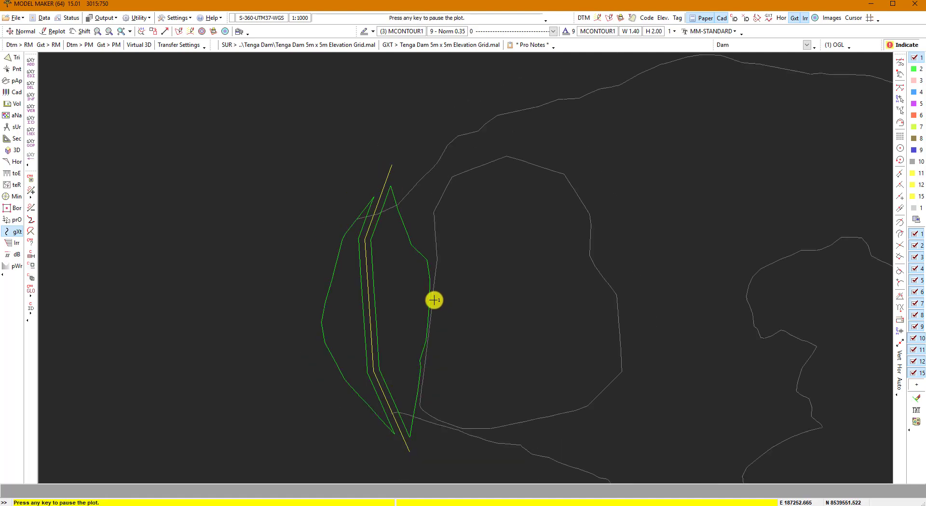
left_click(434, 295)
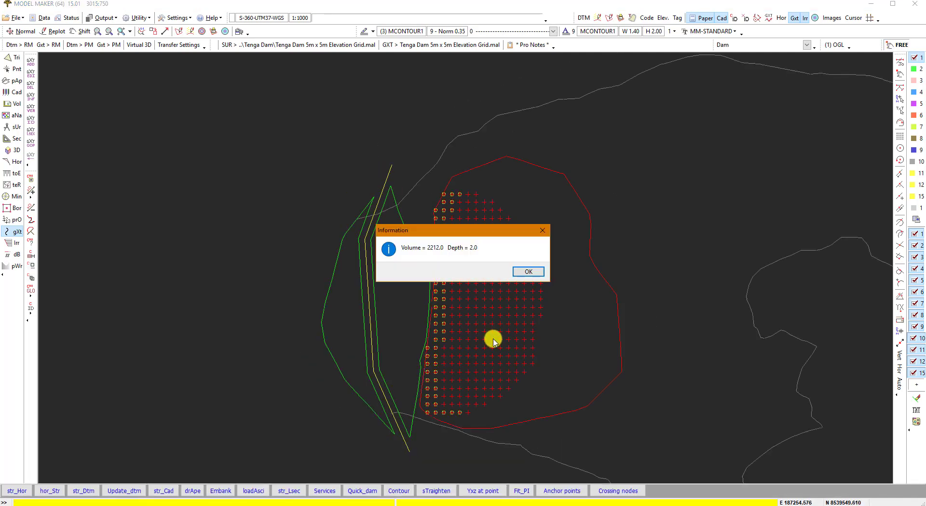
left_click(537, 273)
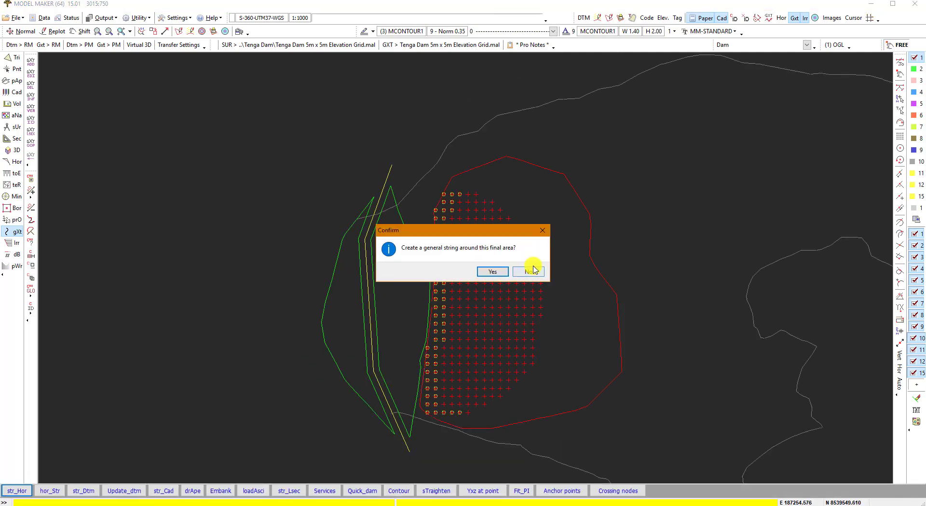
left_click(494, 272)
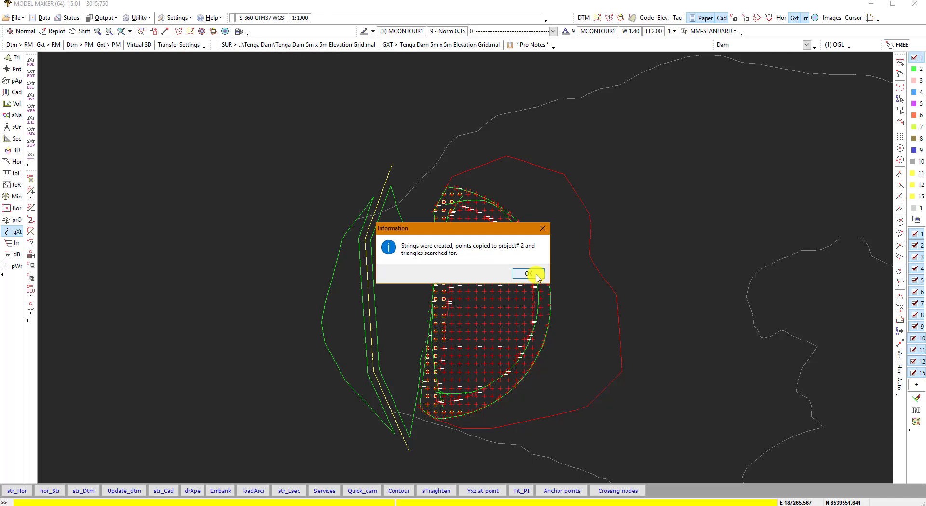
left_click(537, 274)
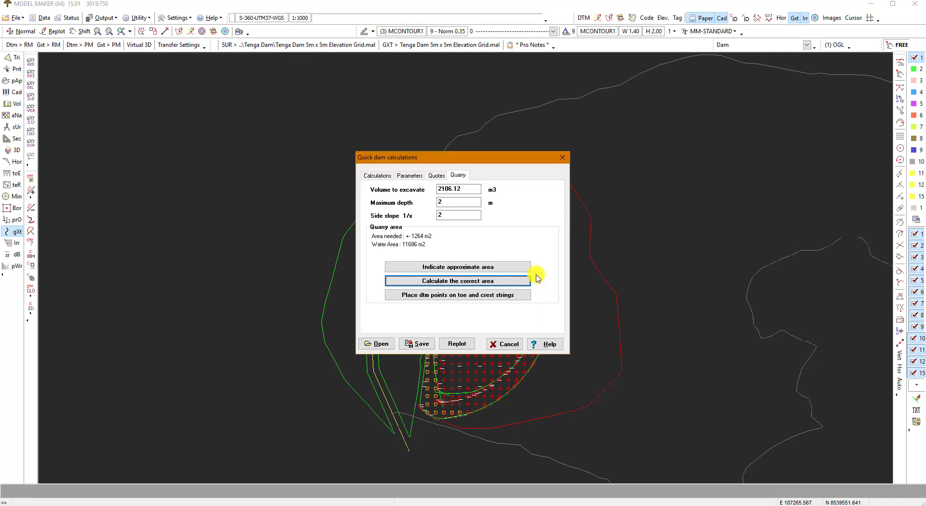
Place terrain points on the dam's toe, crest and outer strings in project 2
left_click(467, 295)
left_click(490, 271)
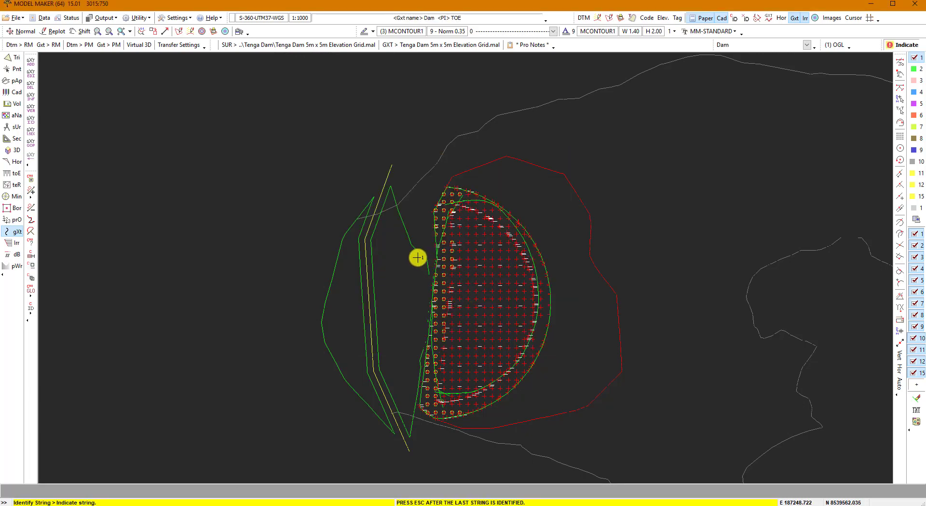
left_click(418, 255)
left_click(375, 270)
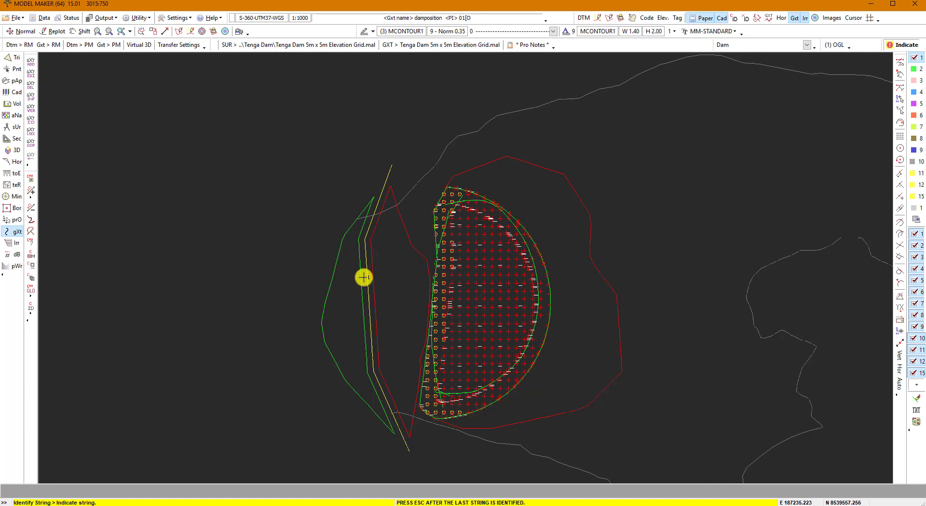
left_click(360, 279)
left_click(331, 287)
key("Escape")
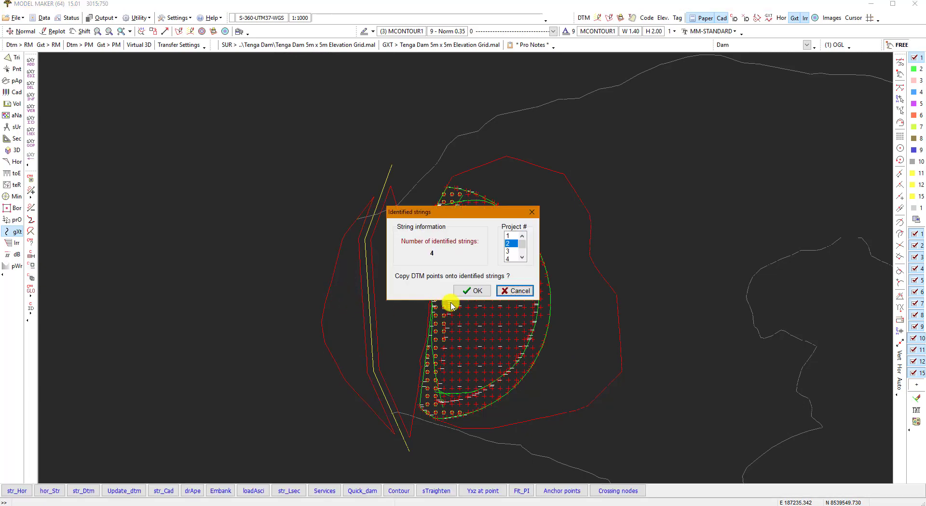
left_click(468, 291)
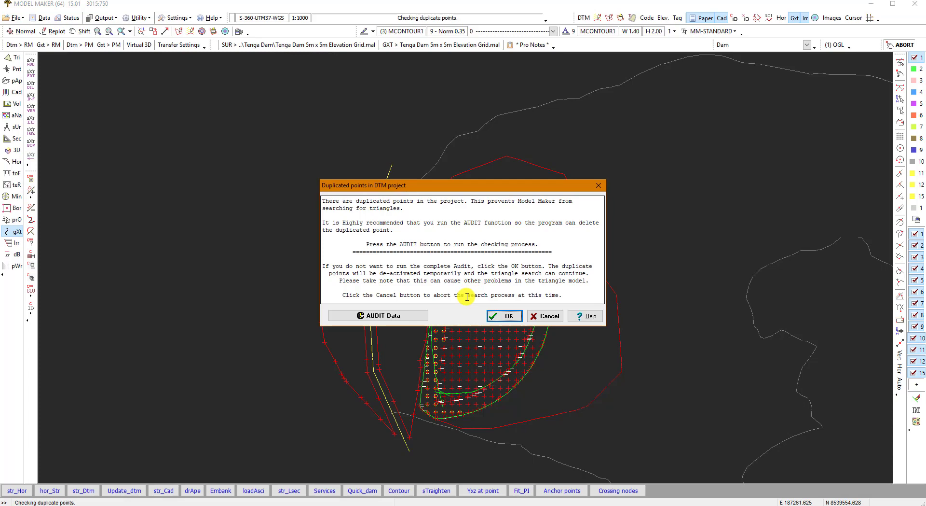
Run the AUDIT Data duplicate-point check and cancel the model settings prompt
left_click(381, 315)
left_click(496, 277)
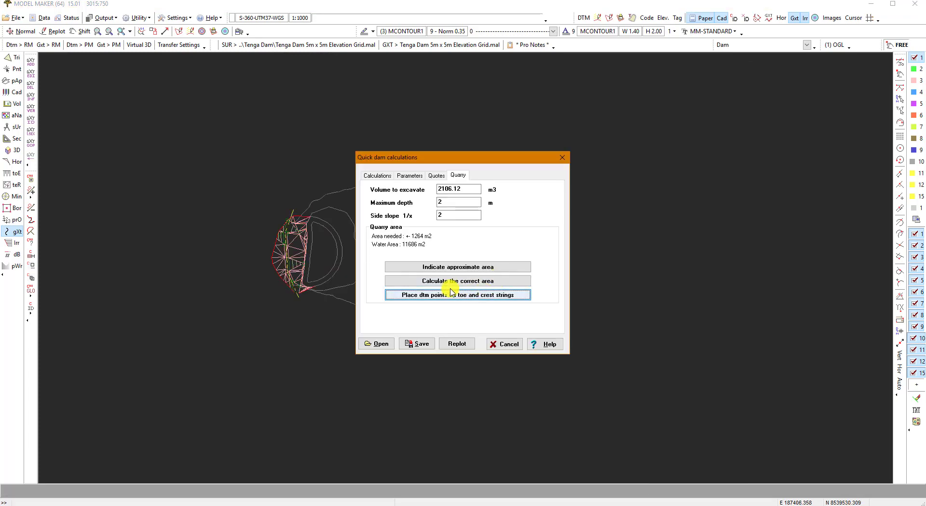
left_click(508, 344)
Wipe out the stray triangles along the dam's west edge using two cut lines
left_click(13, 58)
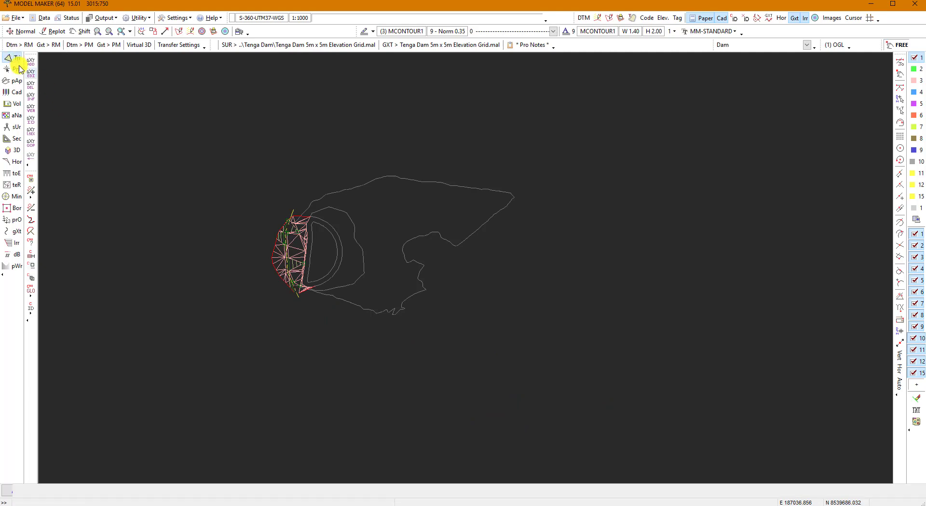
left_click(68, 490)
left_click(103, 492)
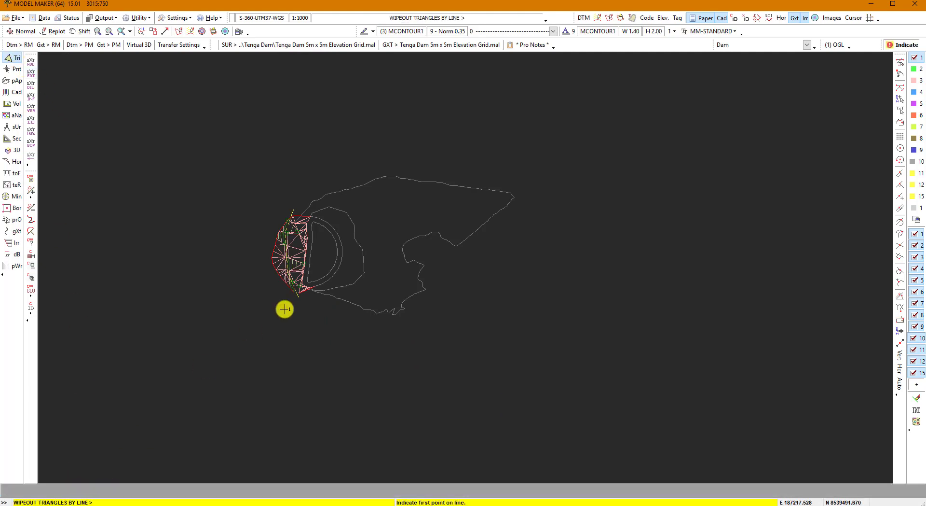
scroll(308, 207, "up", 2)
left_click(297, 231)
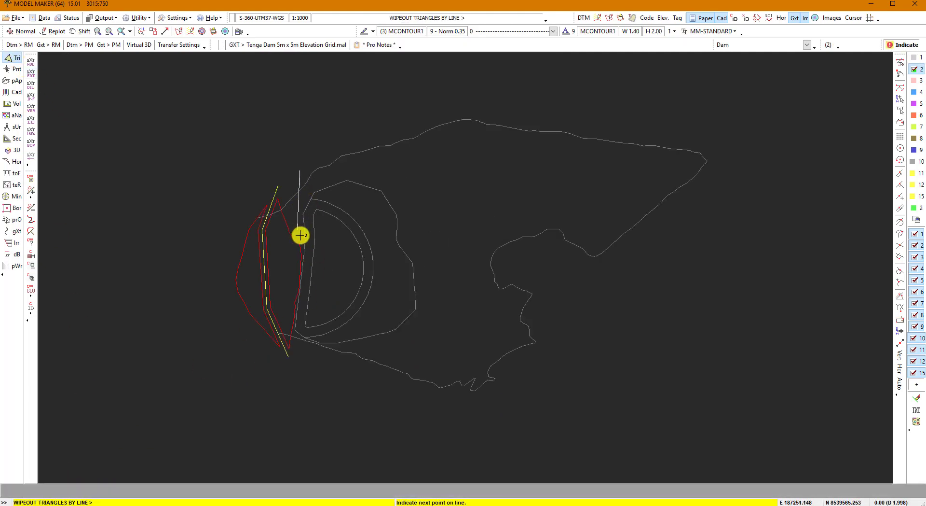
left_click(302, 242)
right_click(302, 243)
left_click(492, 271)
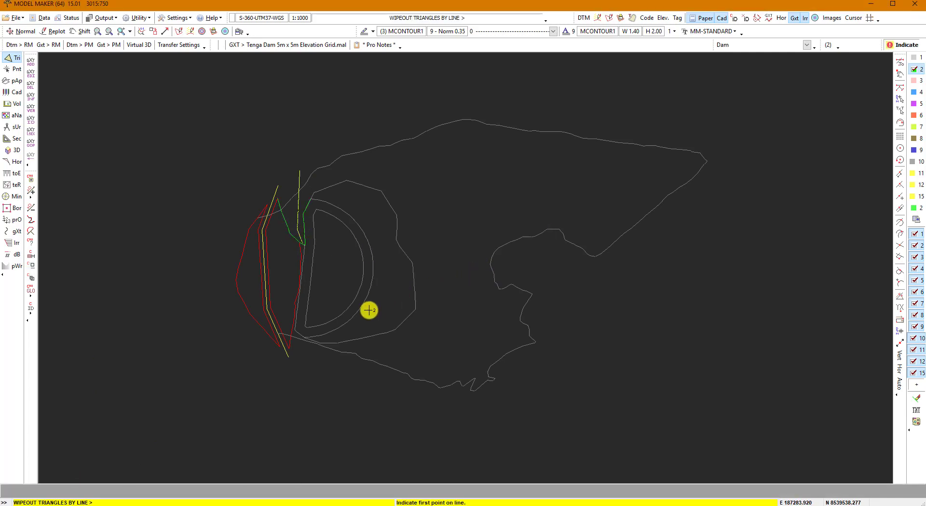
left_click(308, 366)
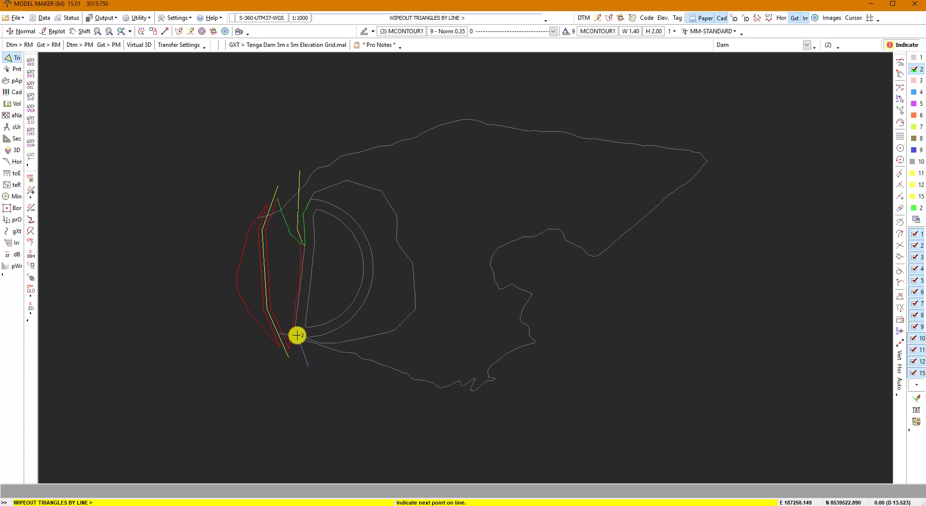
left_click(297, 335)
right_click(297, 335)
left_click(494, 270)
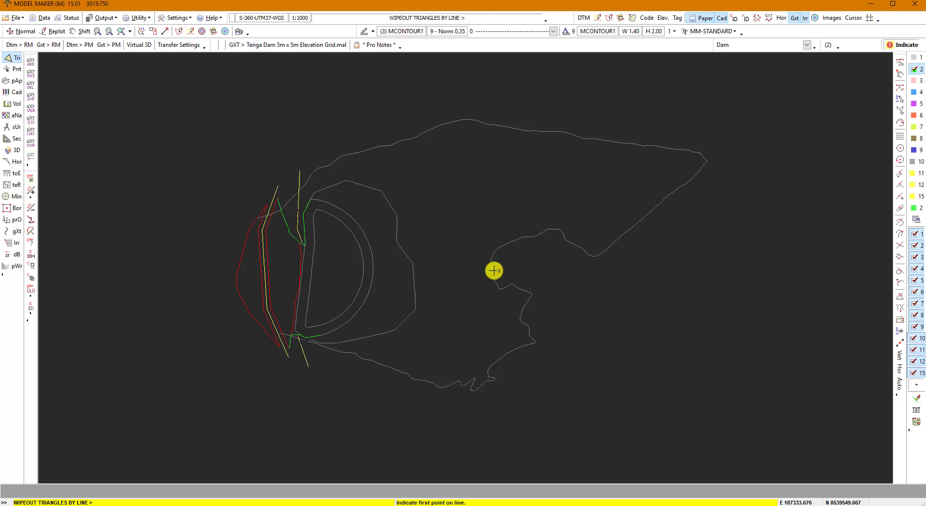
Display the triangulated terrain surface and bring up the Virtual 3D view settings
left_click(611, 18)
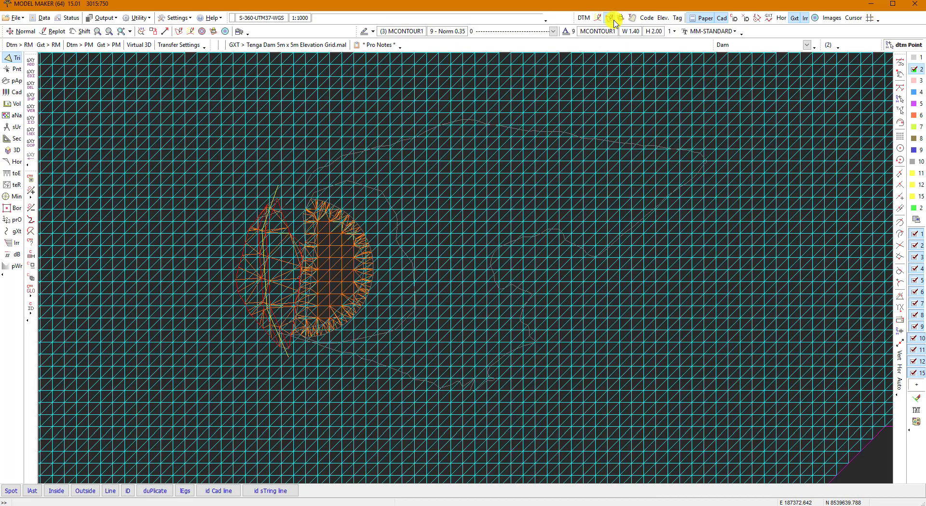
left_click(916, 234)
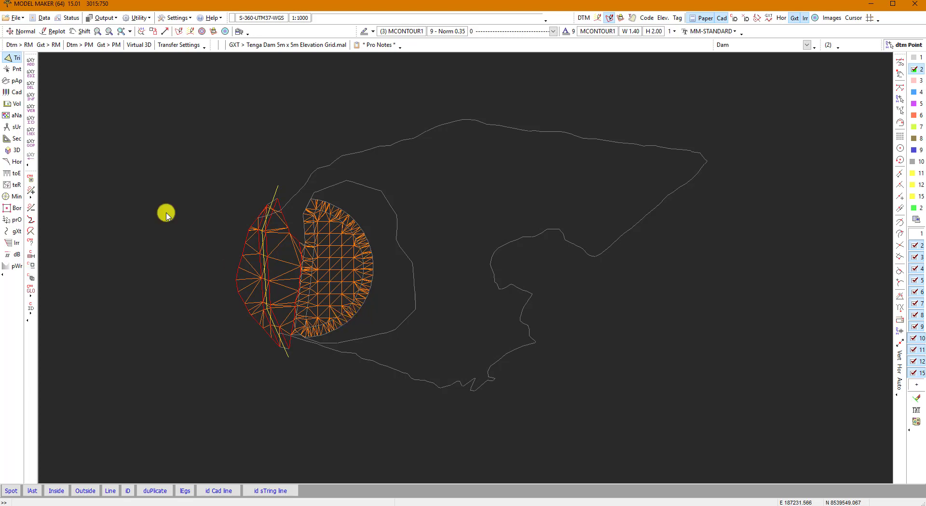
left_click(13, 151)
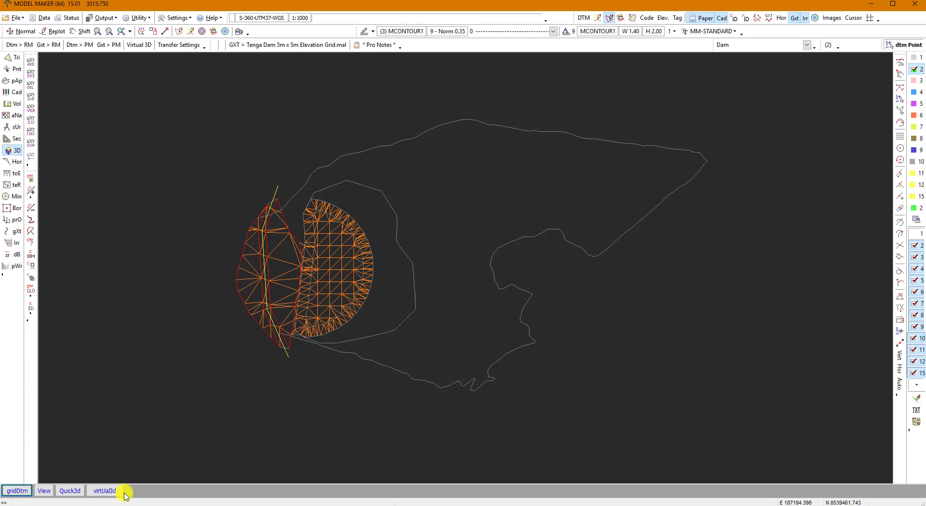
left_click(916, 235)
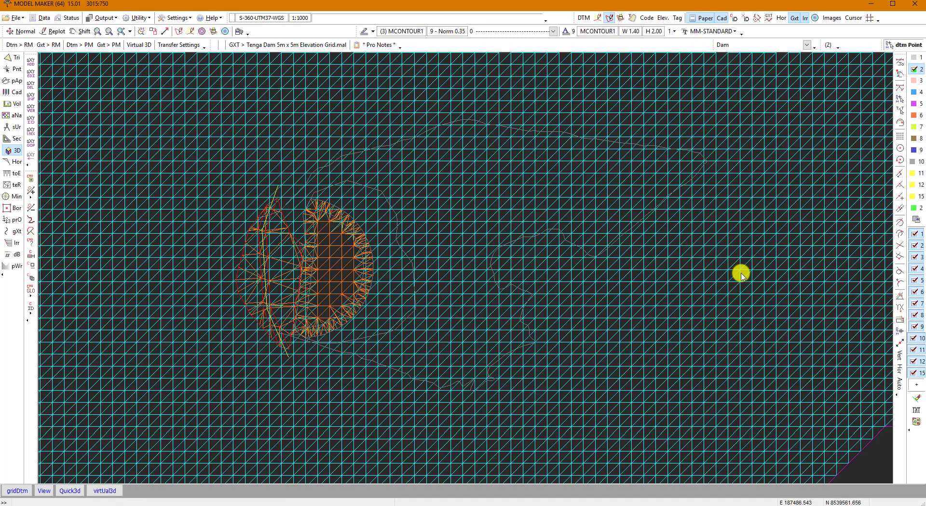
left_click(106, 490)
Orbit the Virtual 3D terrain to a top-down view of the dam and quarry, then close it
left_click(461, 362)
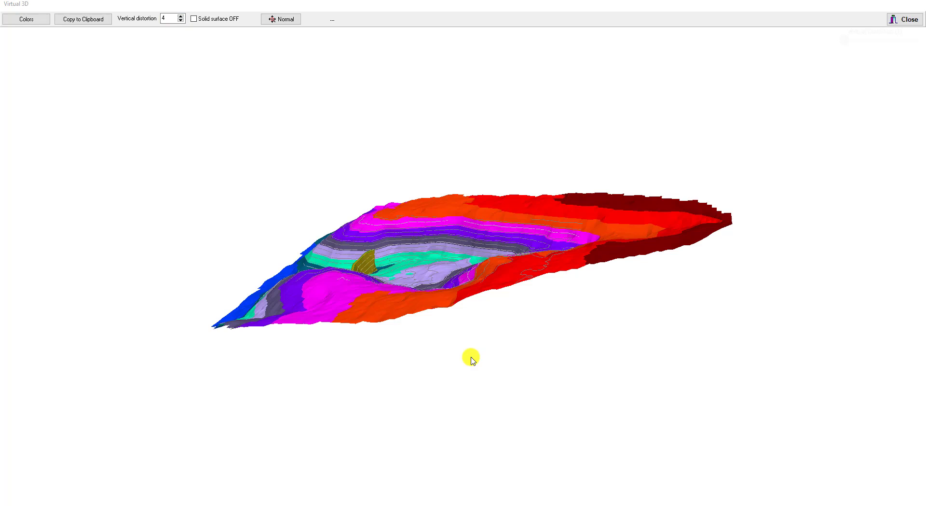
left_click_drag(347, 309, 569, 238)
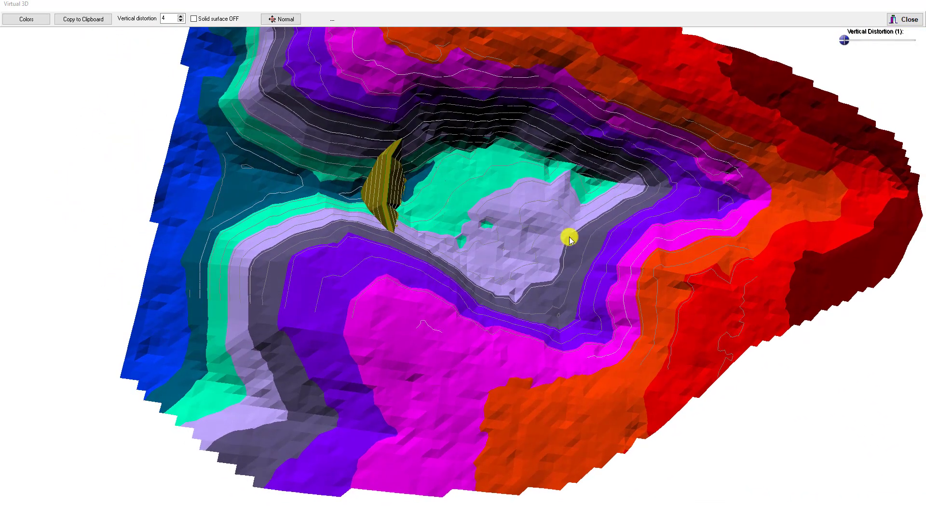
left_click(911, 20)
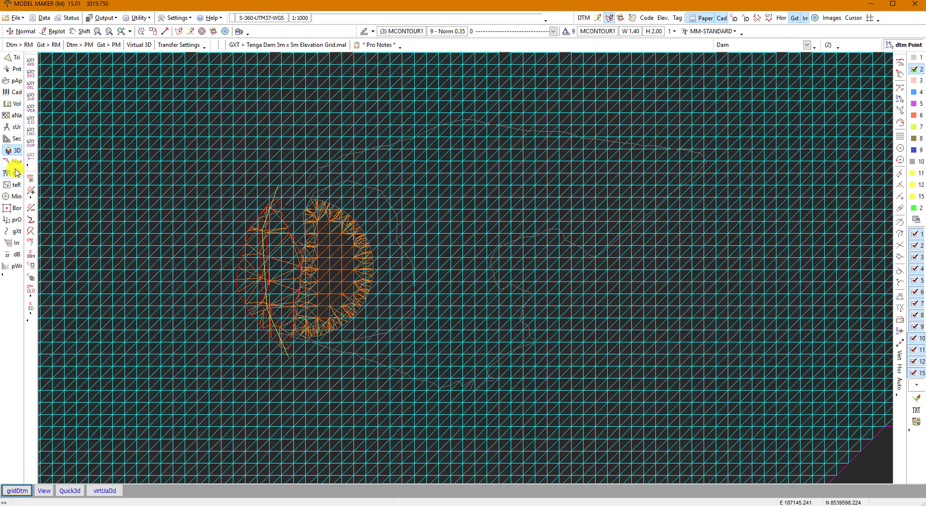
Run Cut-fill with default settings, giving 2138.15 m3 cut and 2066.11 m3 fill, and highlight the totals
left_click(12, 185)
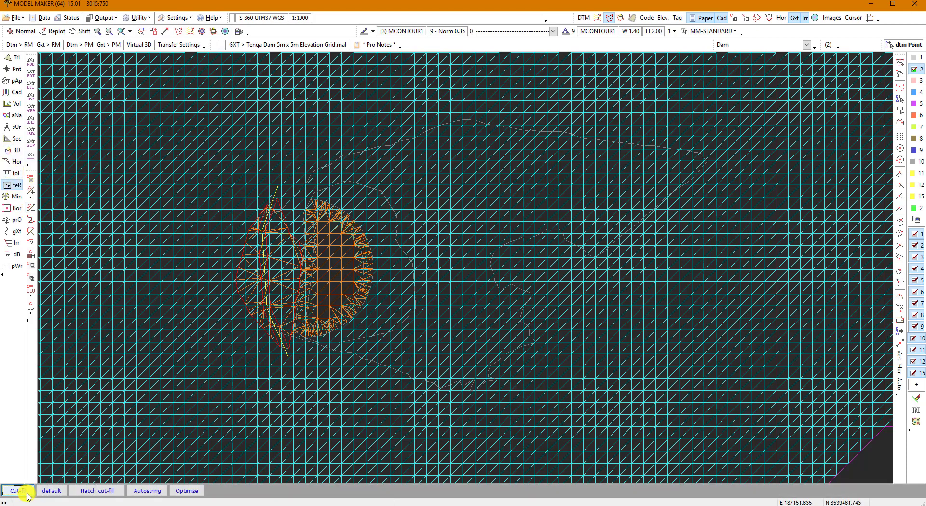
left_click(430, 215)
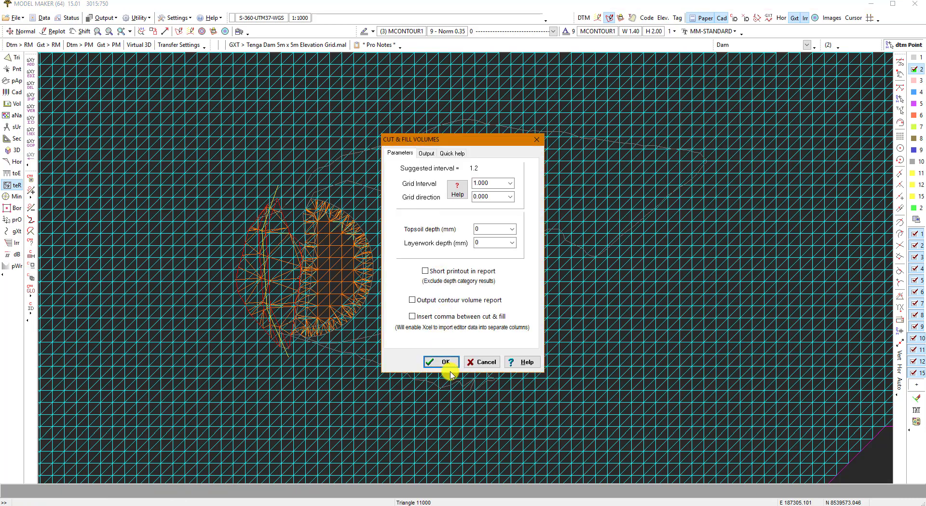
left_click(444, 362)
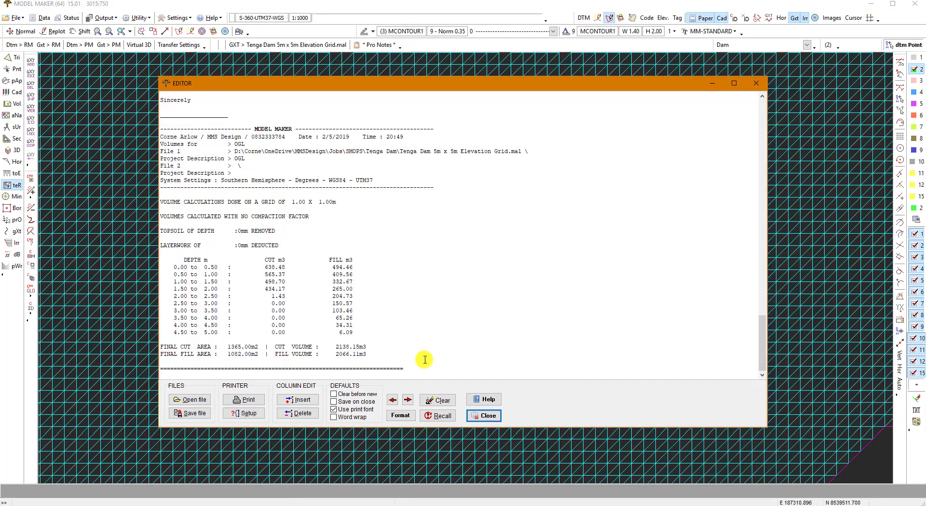
left_click_drag(374, 346, 329, 354)
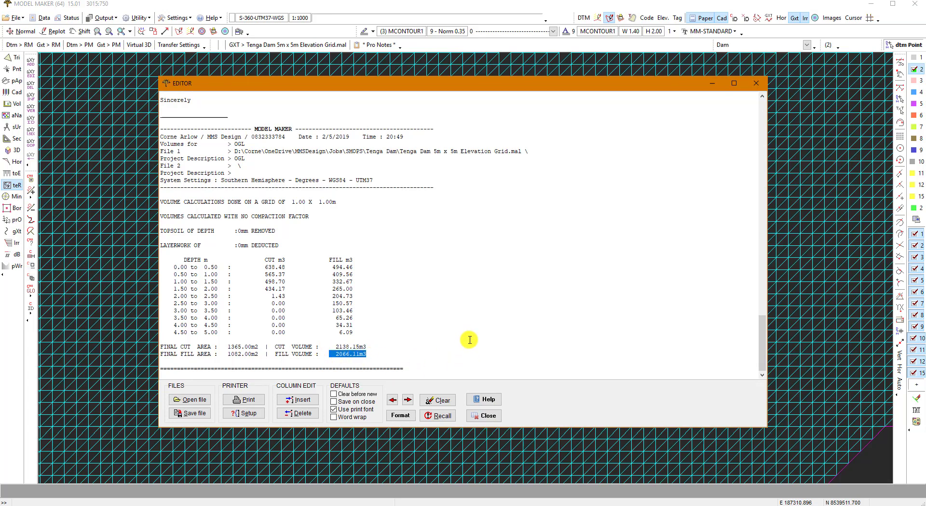